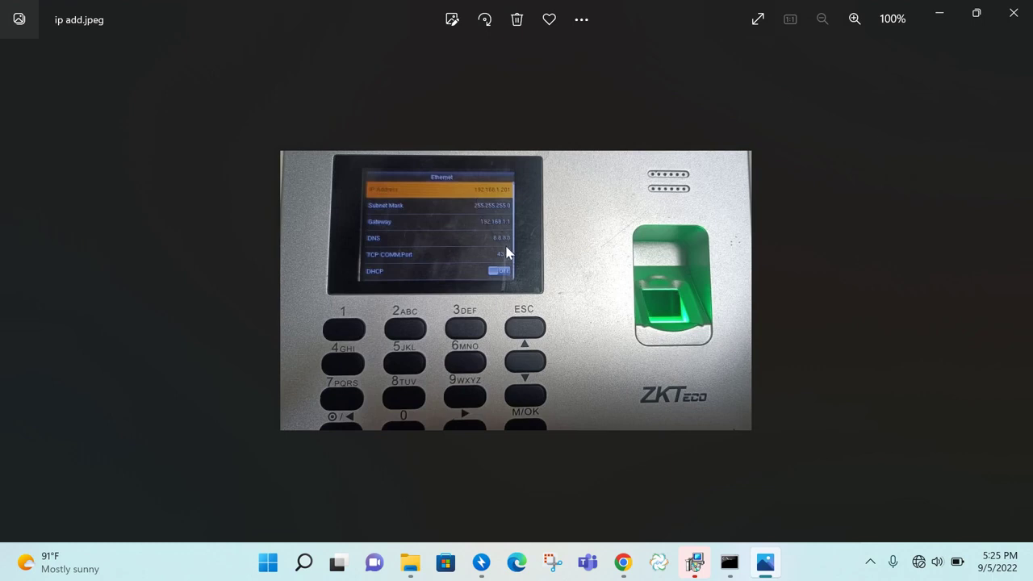
View the comm and adms device settings photos in Photos, closing each one afterwards
click(1014, 13)
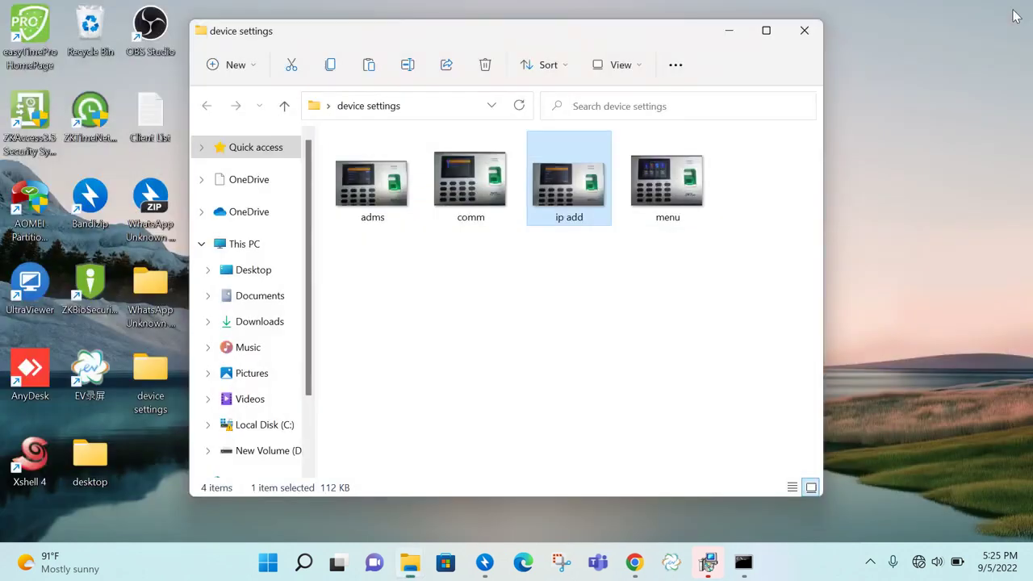
click(487, 208)
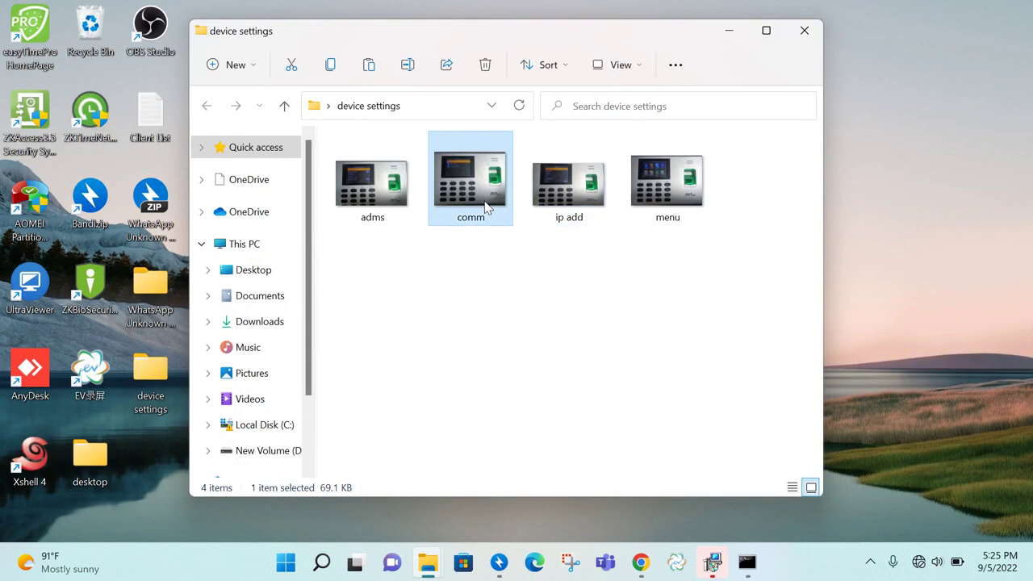
double_click(486, 208)
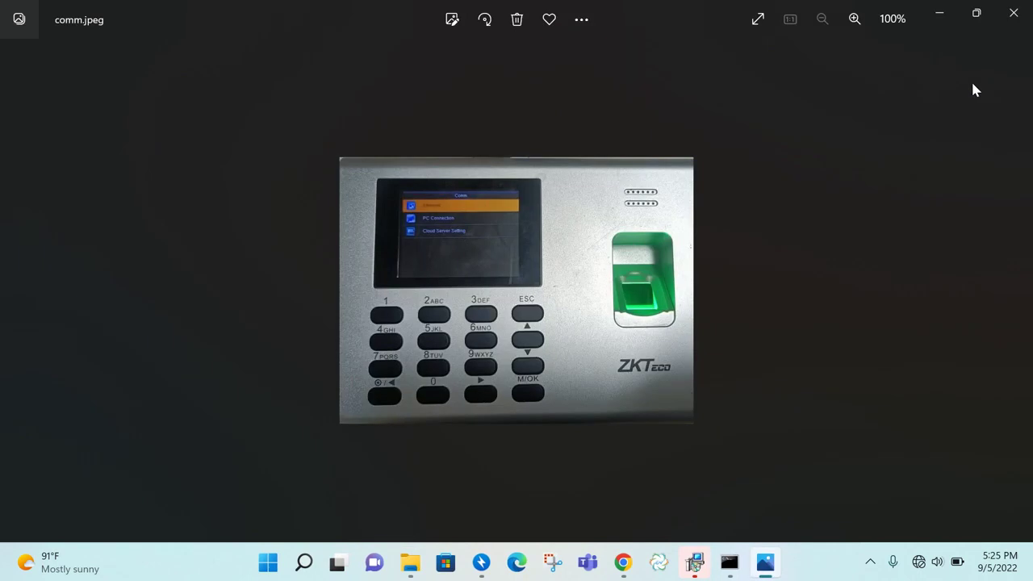
click(1014, 13)
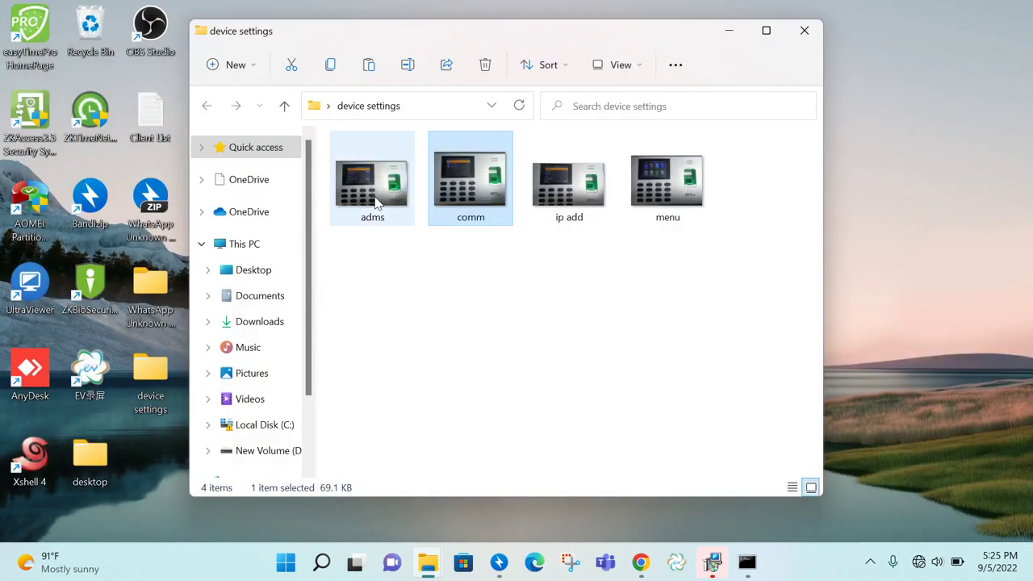
double_click(374, 201)
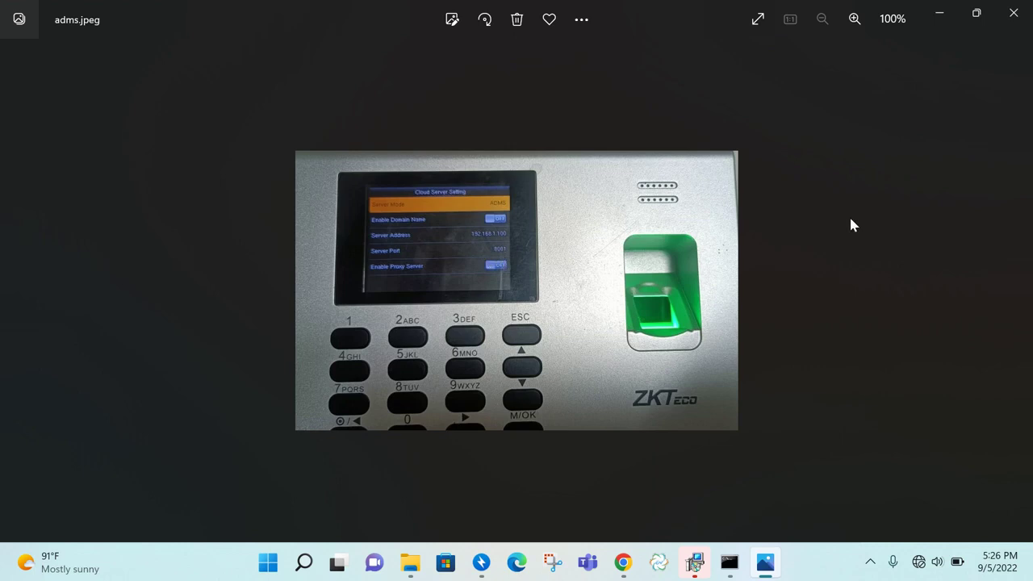
click(1013, 13)
Finish the installer, test the PostgreSQL connection, and create the database tables in the Service Console
click(807, 32)
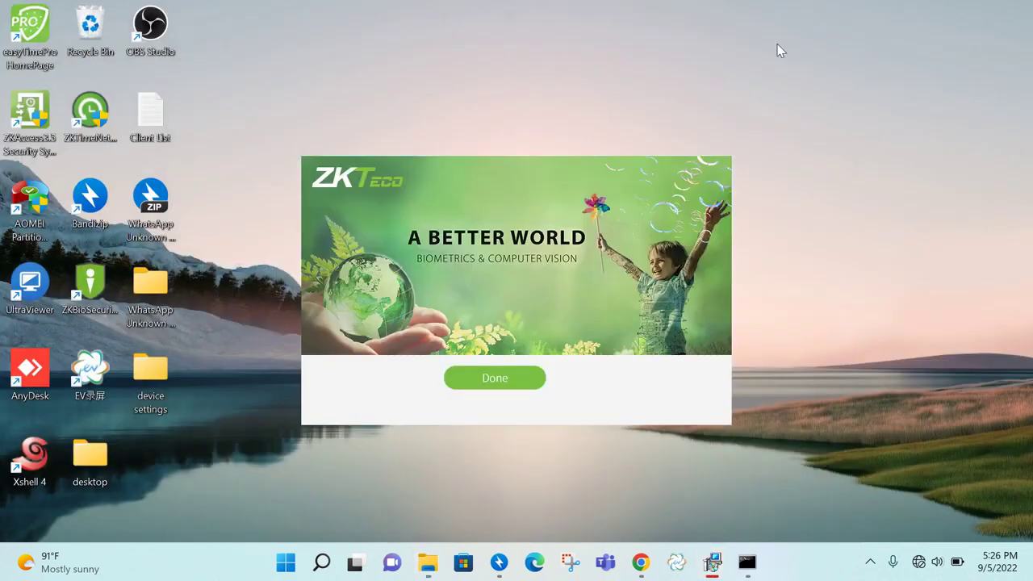
click(495, 378)
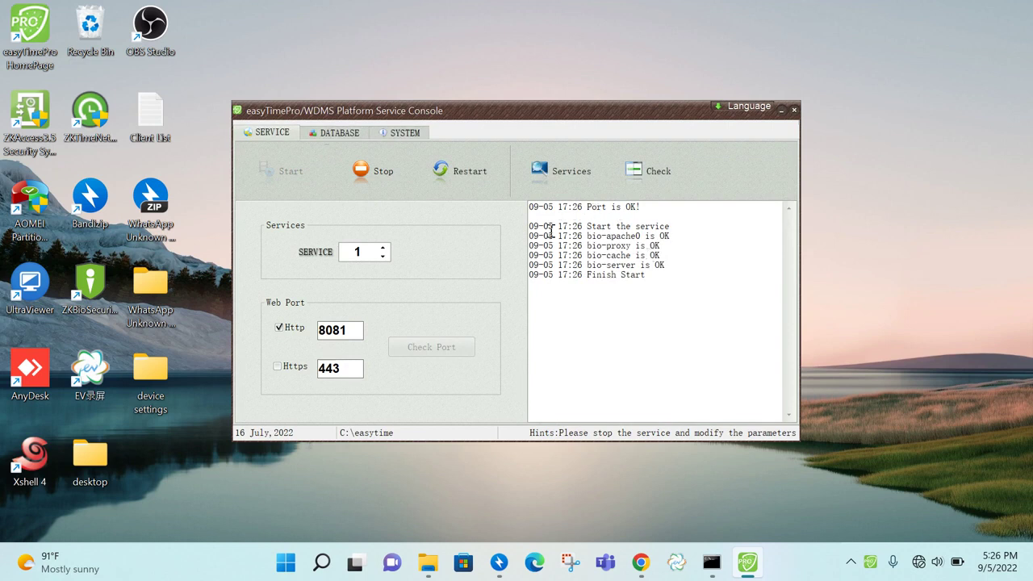
click(352, 135)
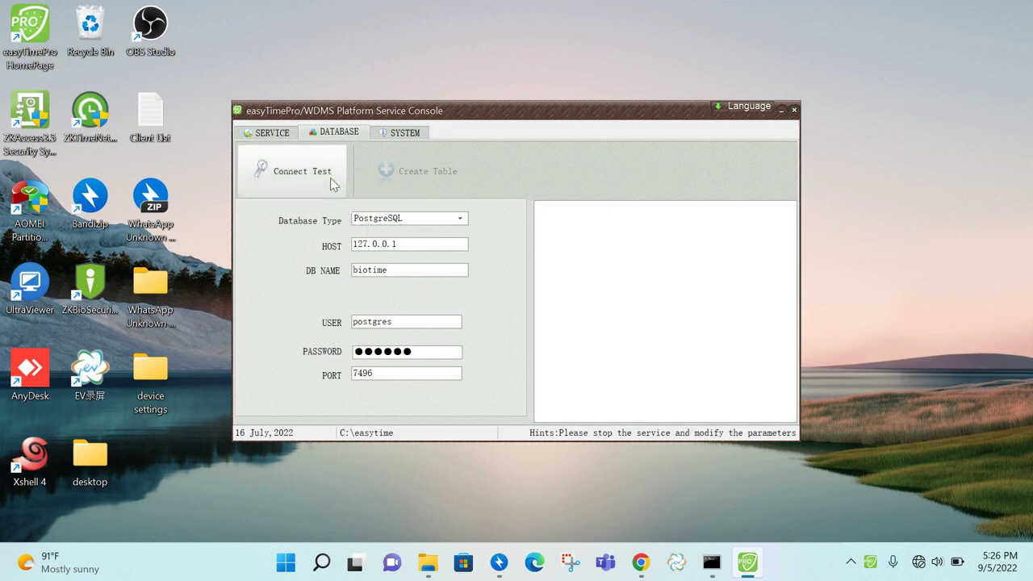
click(330, 179)
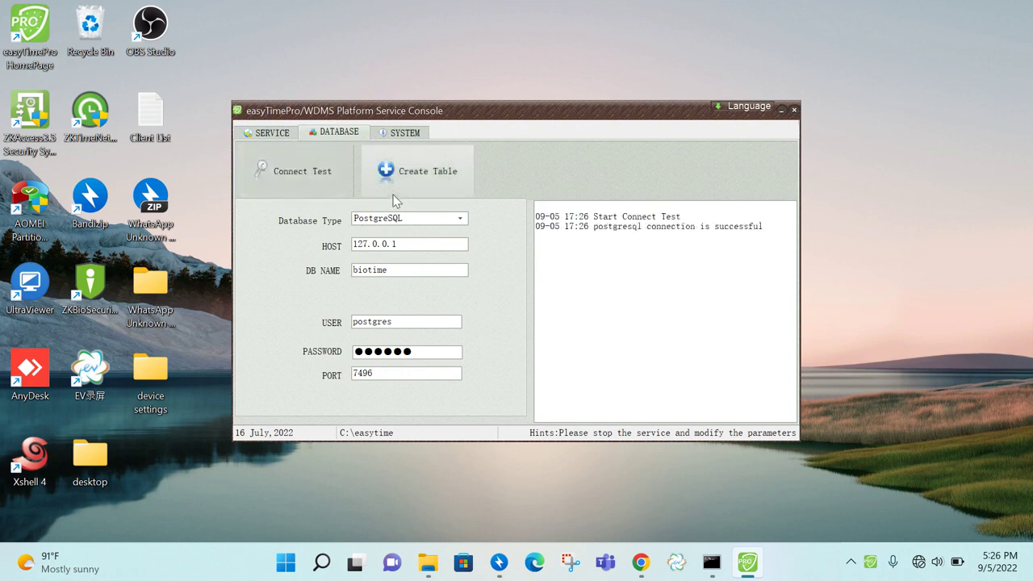
click(448, 177)
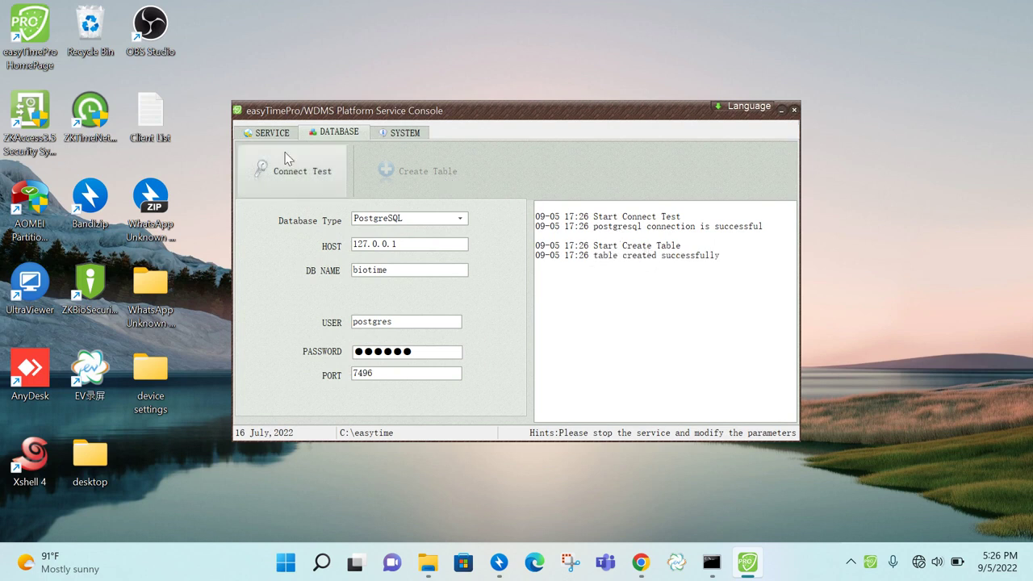
click(268, 135)
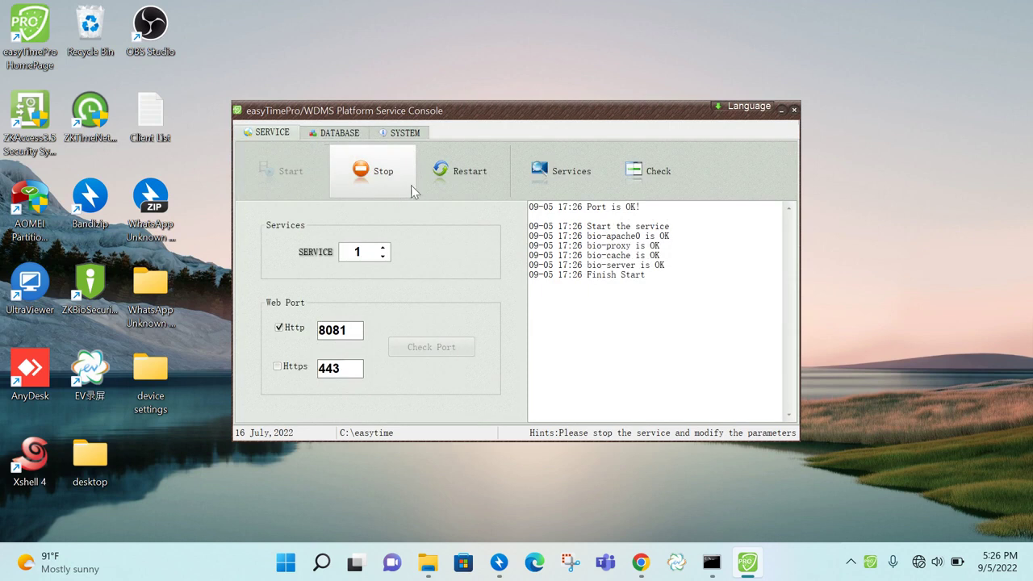
Restart, then stop the platform service, keeping PostgreSQL as the database type
click(458, 172)
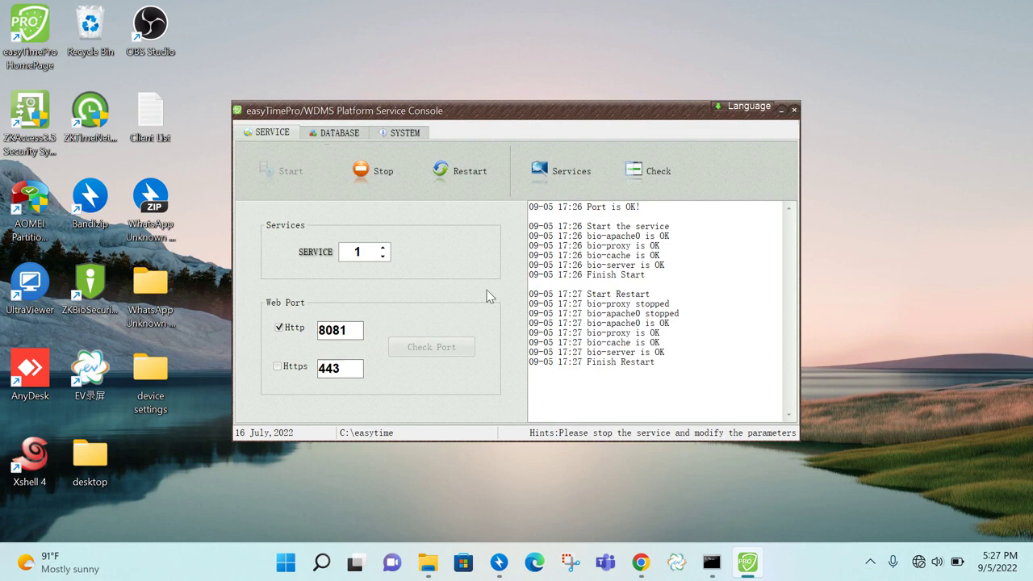
click(374, 172)
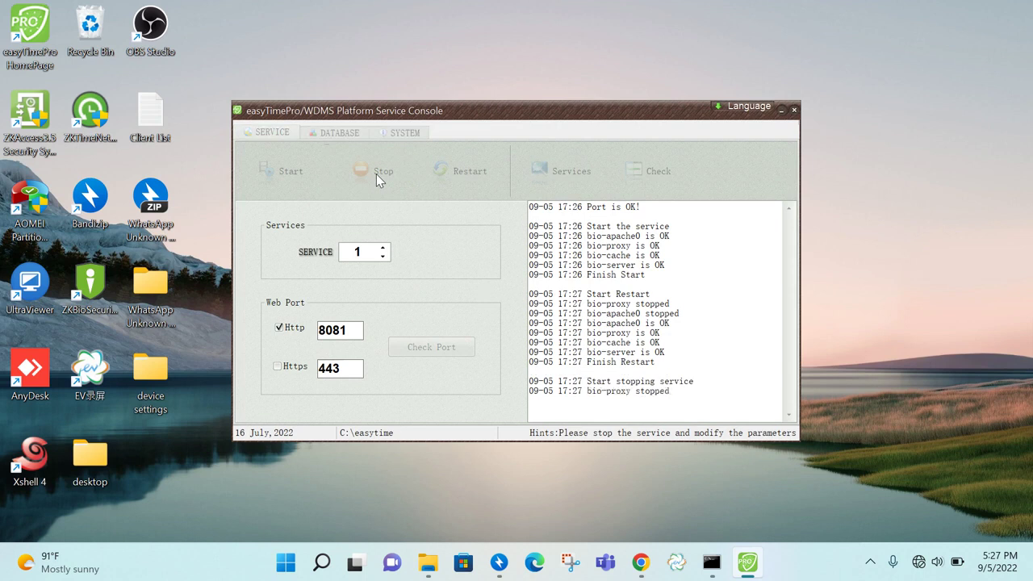
click(349, 135)
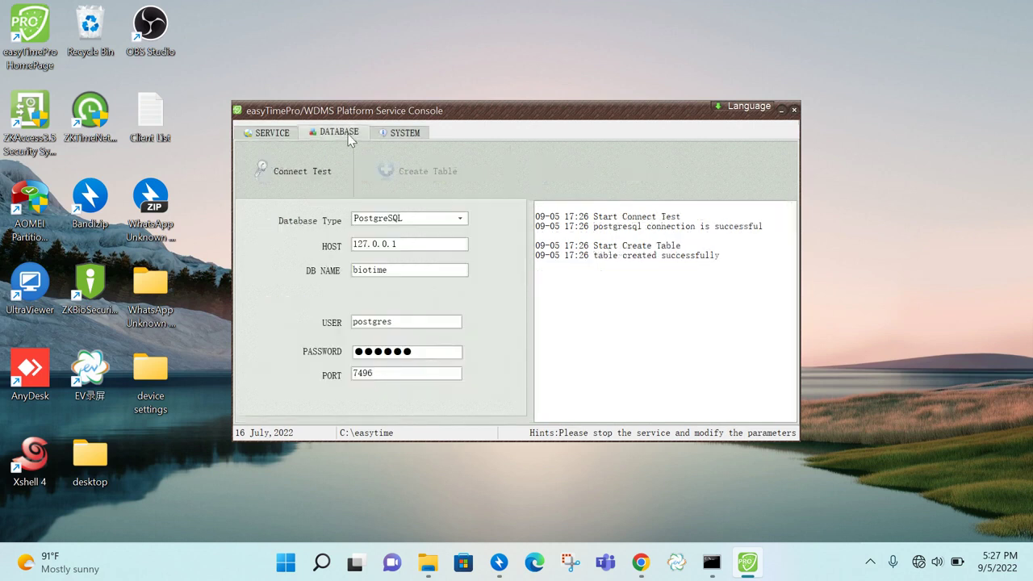
click(394, 219)
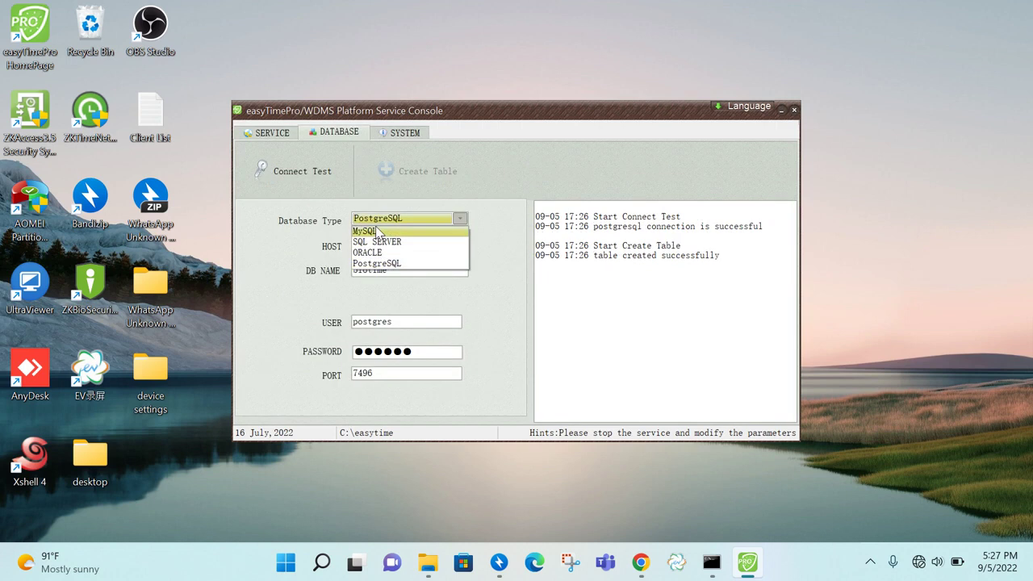
click(499, 271)
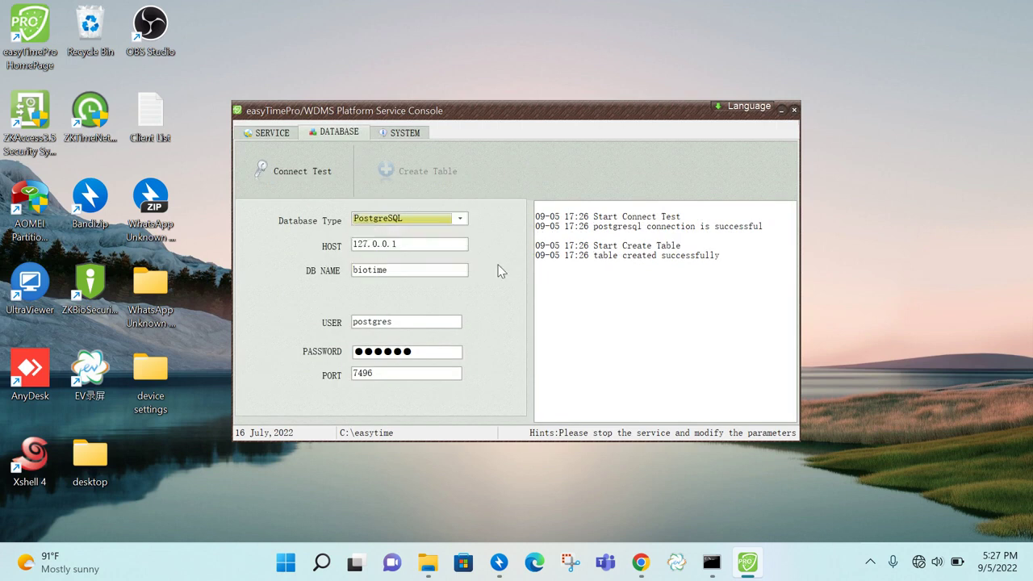
Start the platform service again and close the Service Console
click(275, 133)
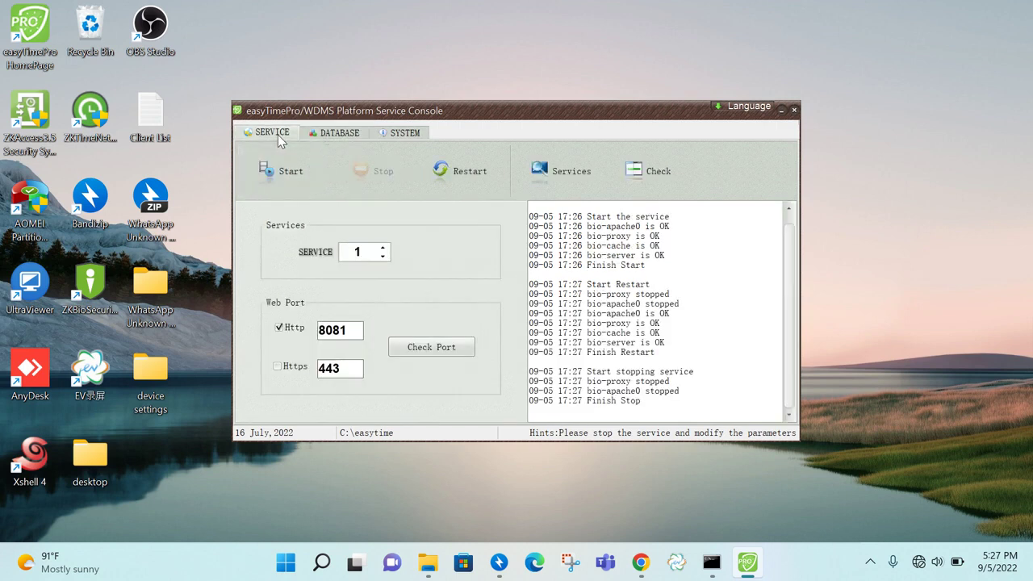
click(291, 181)
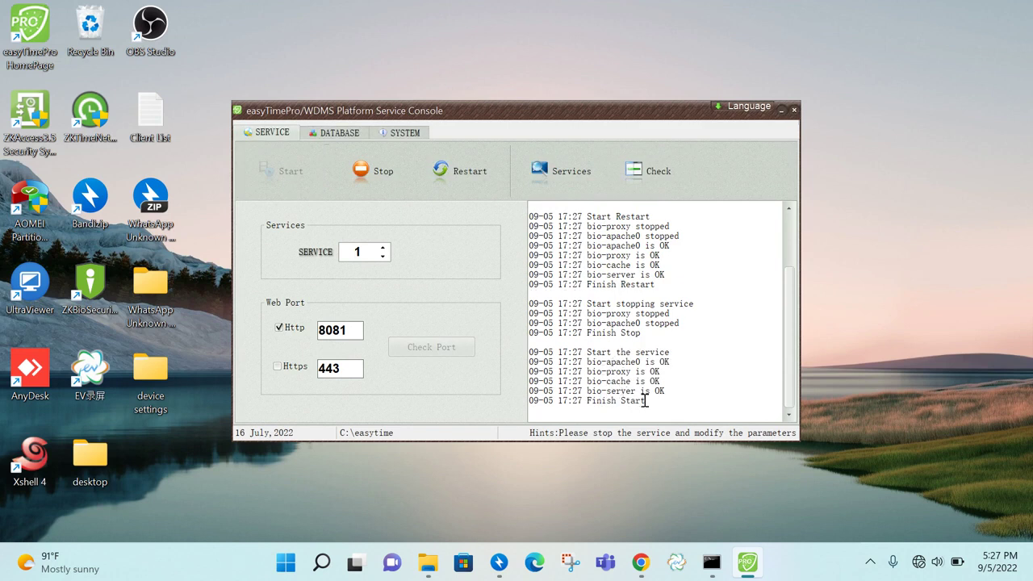
click(781, 112)
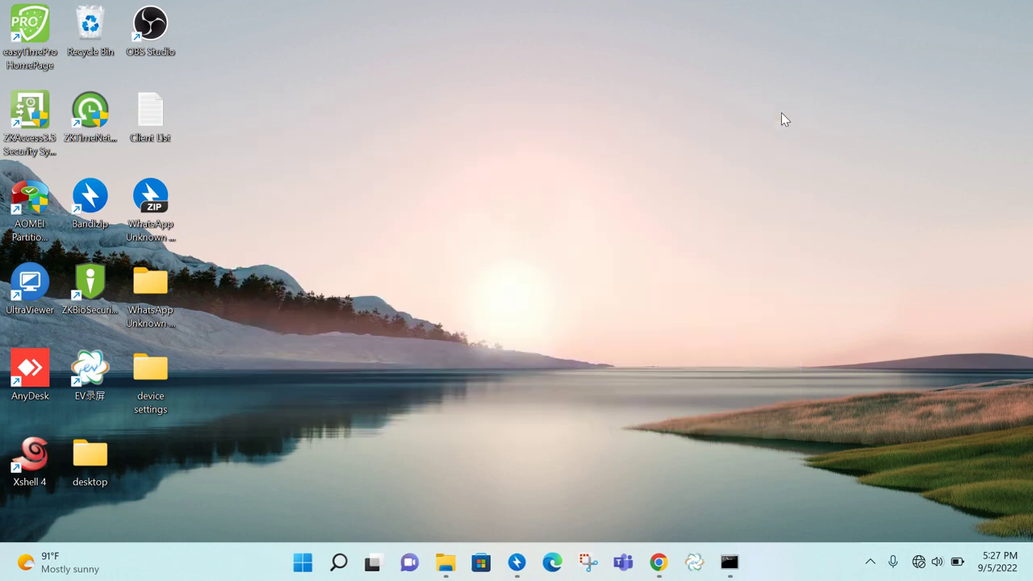
Open the easyTimePro home page in a maximized Edge window and log in with the administrator username and password
double_click(28, 37)
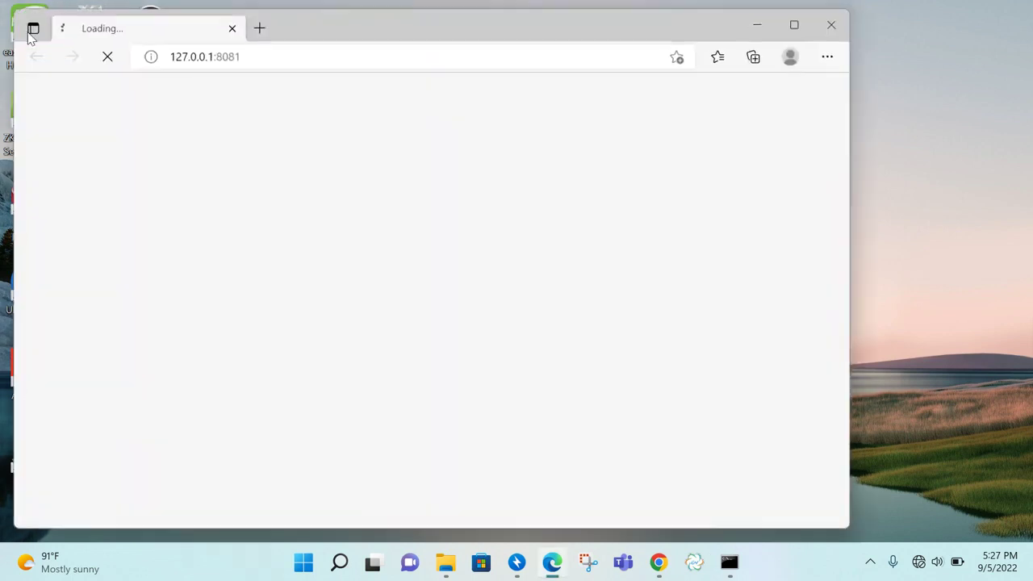
click(805, 30)
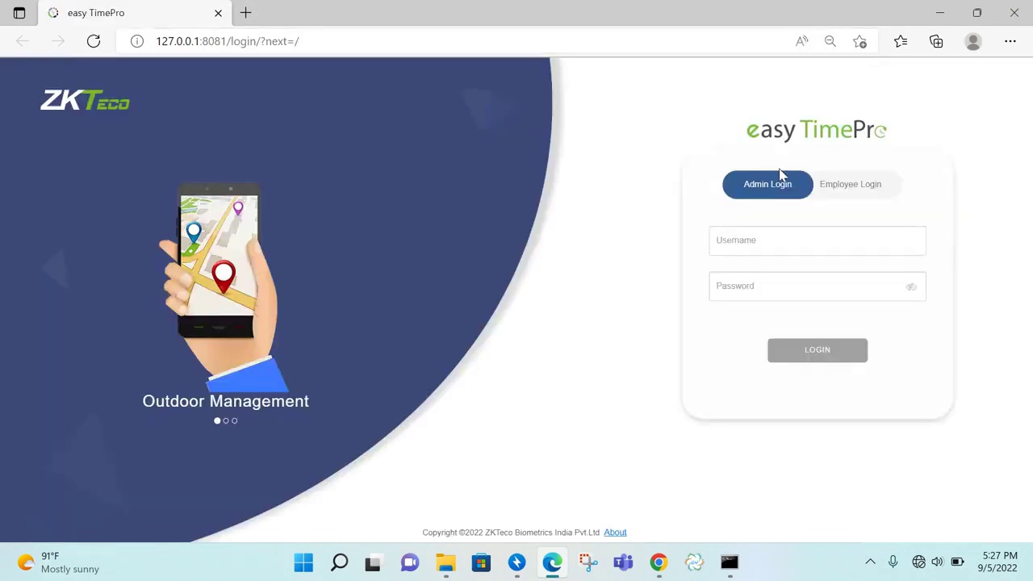
click(753, 240)
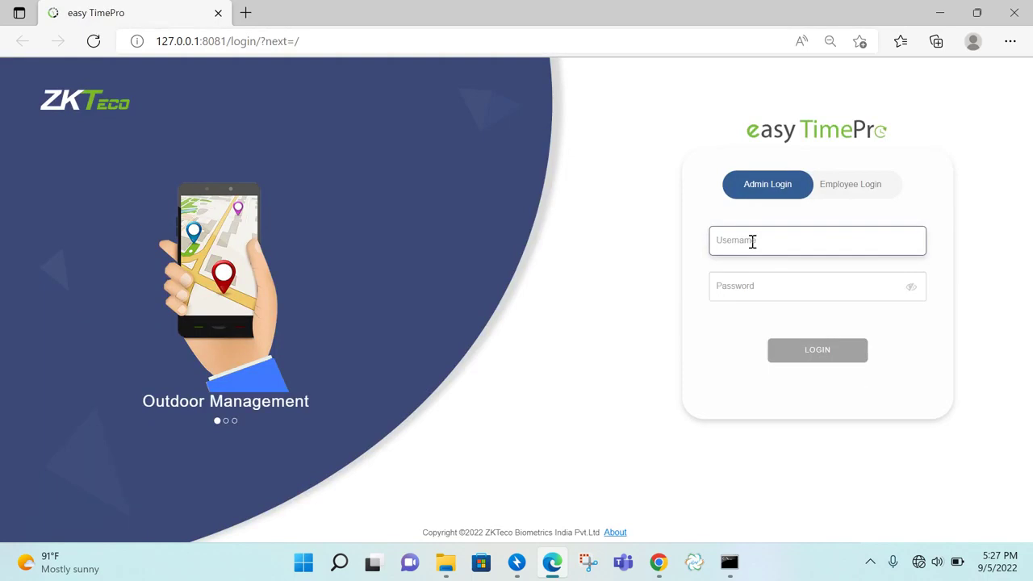
text(admin)
key(Return)
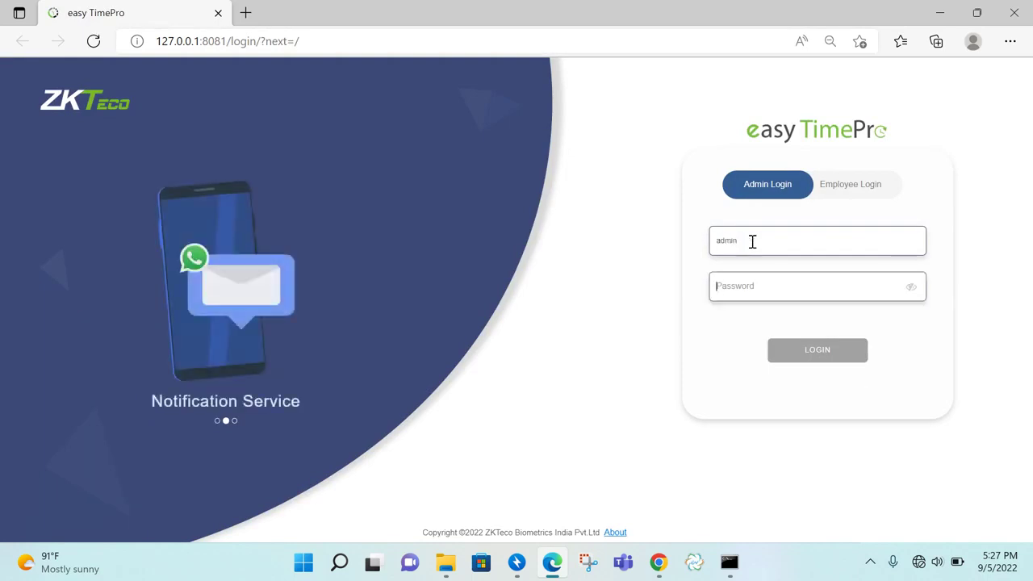
text(admin)
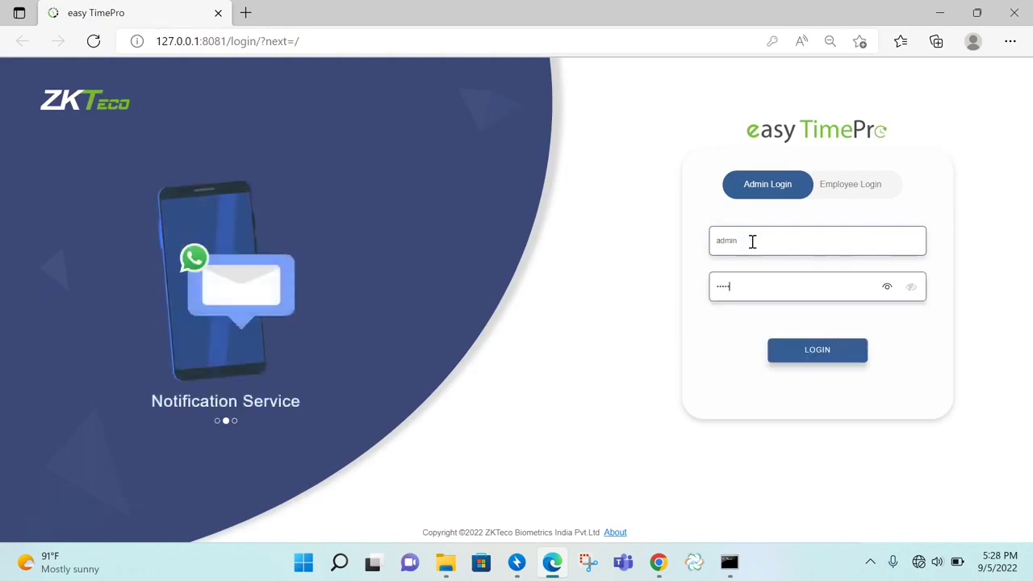
key(Return)
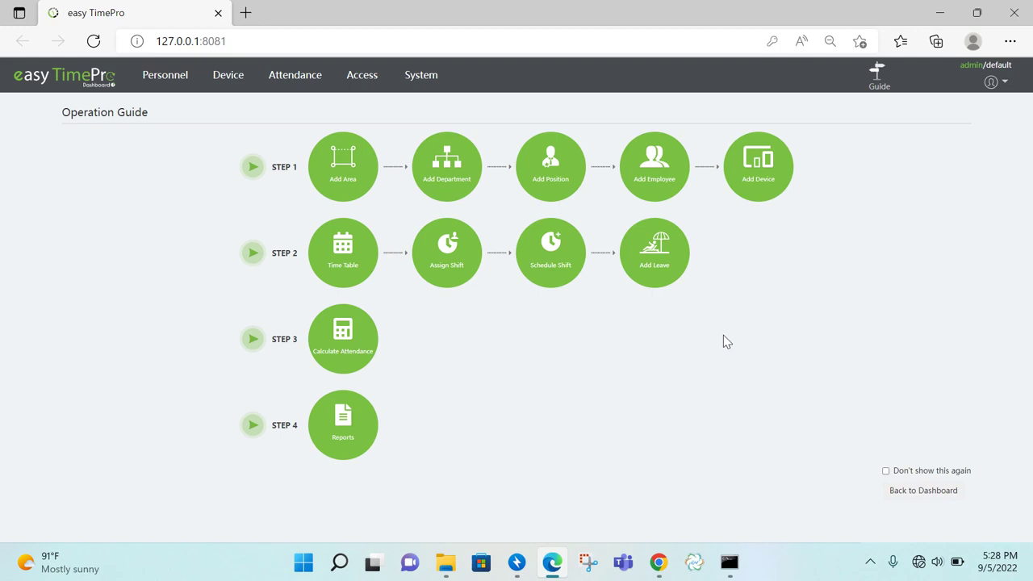
Create area 'chennai' with code 2, then go back to the Operation Guide
click(342, 185)
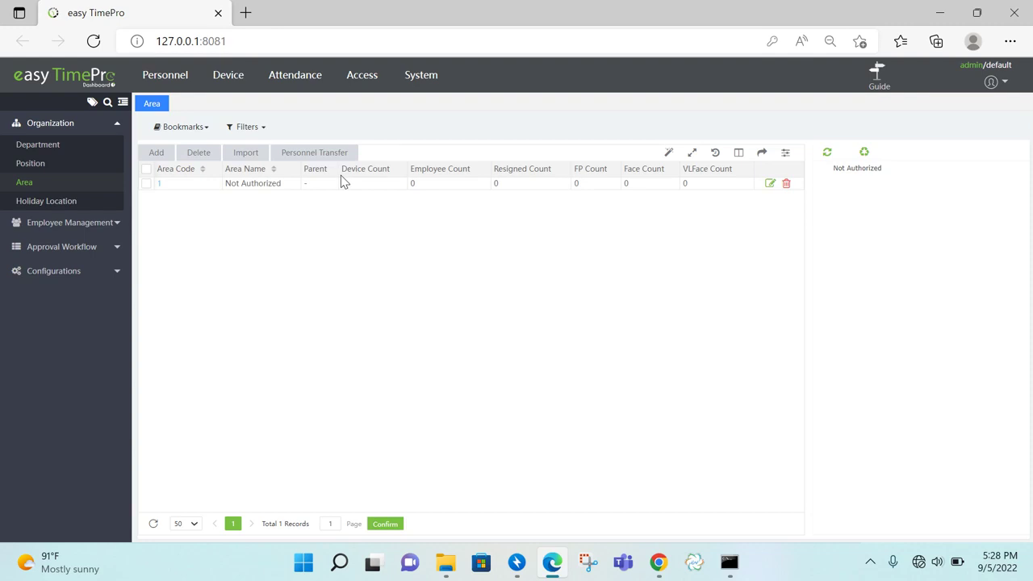
click(150, 154)
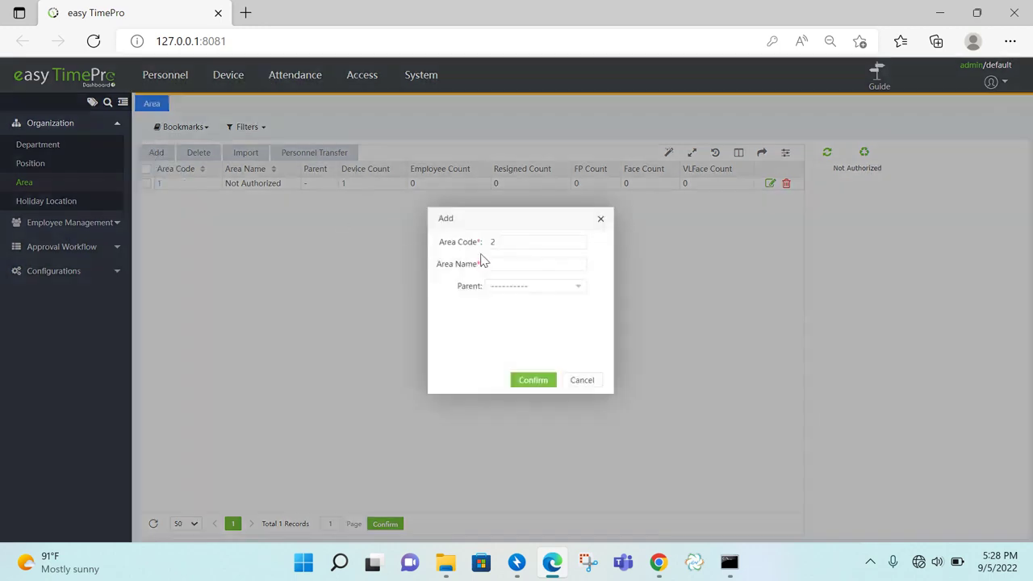
text(chennai)
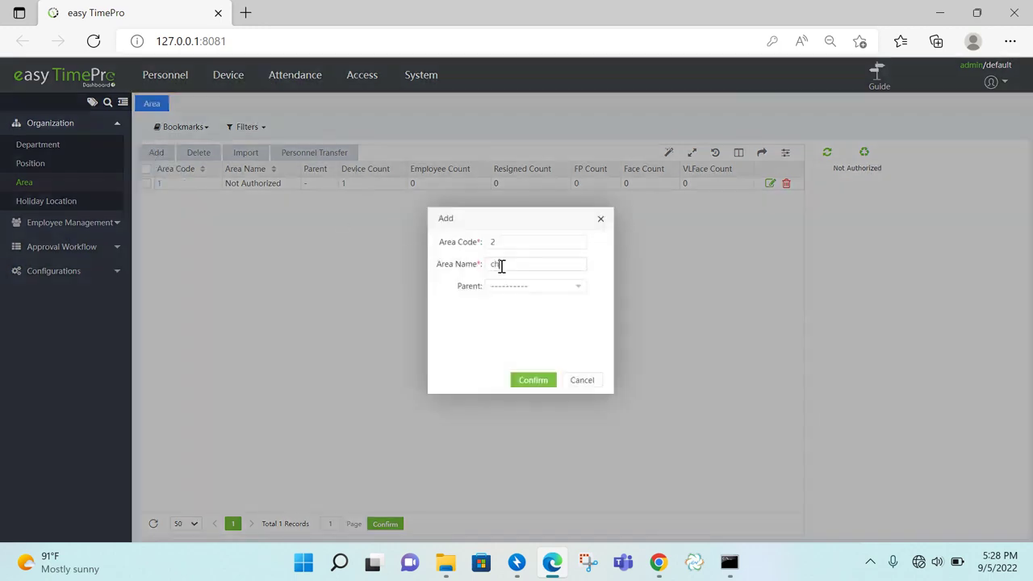
click(526, 314)
click(533, 380)
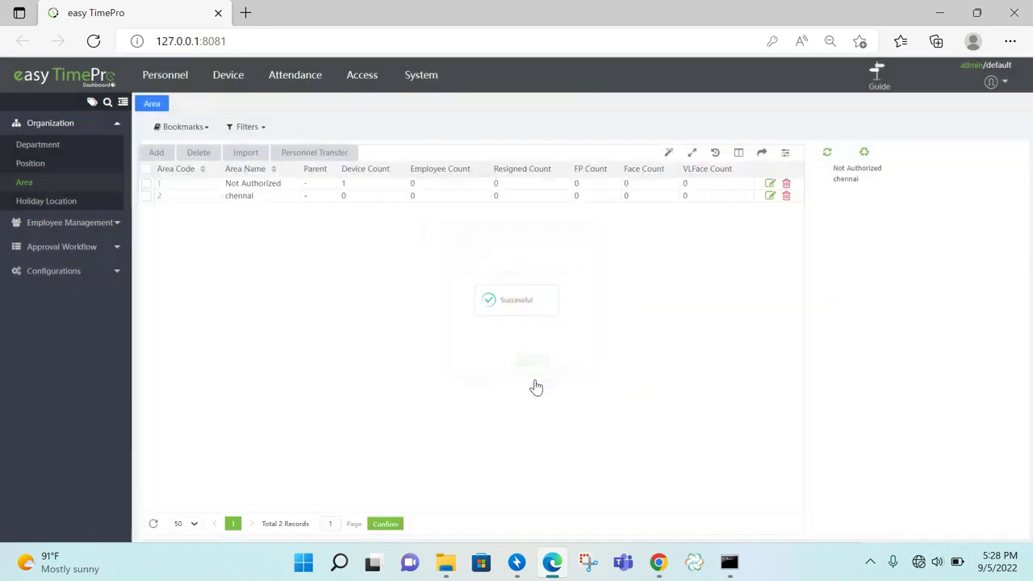
click(877, 92)
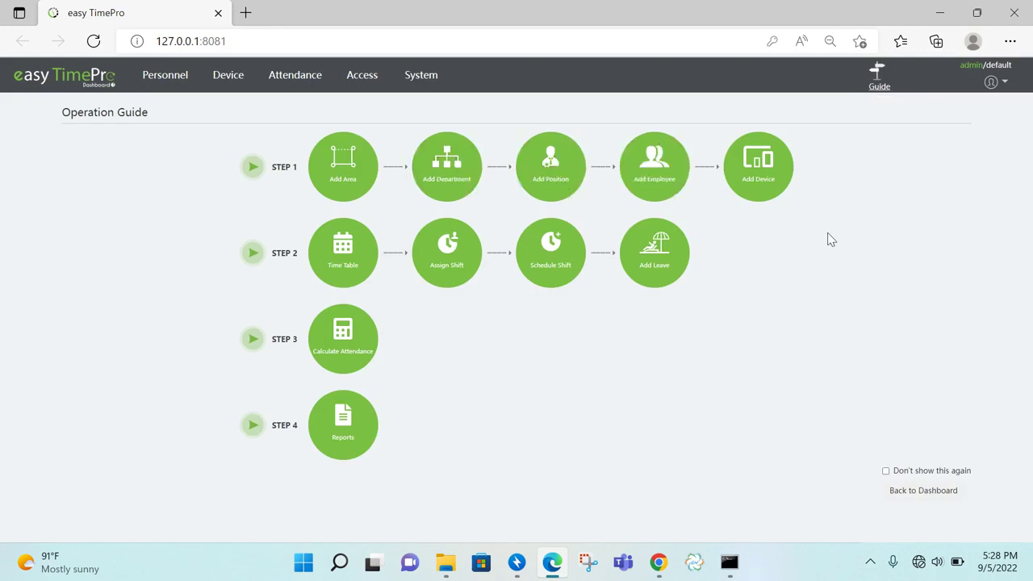
Add a department named 'admin'
click(446, 187)
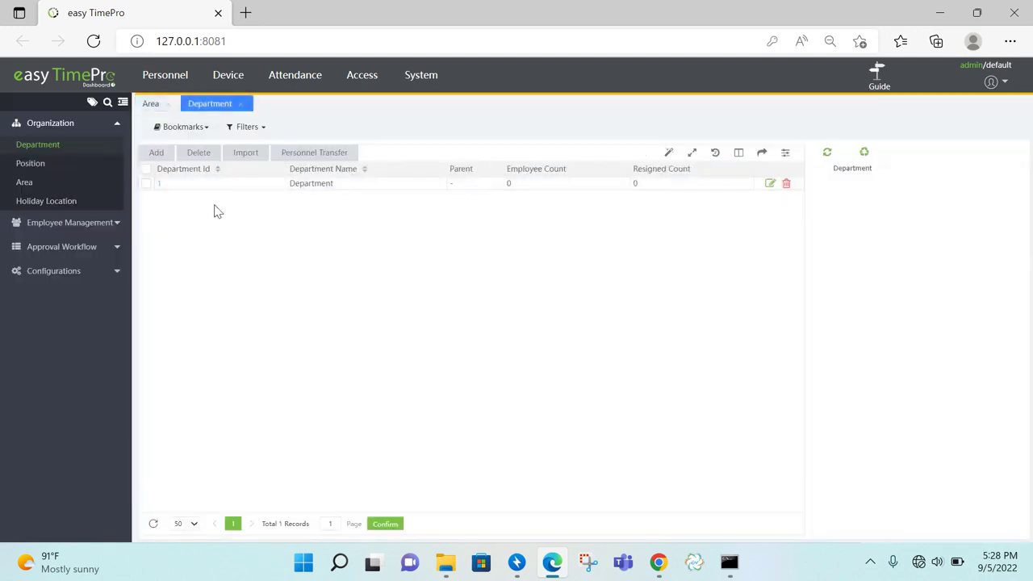
click(156, 153)
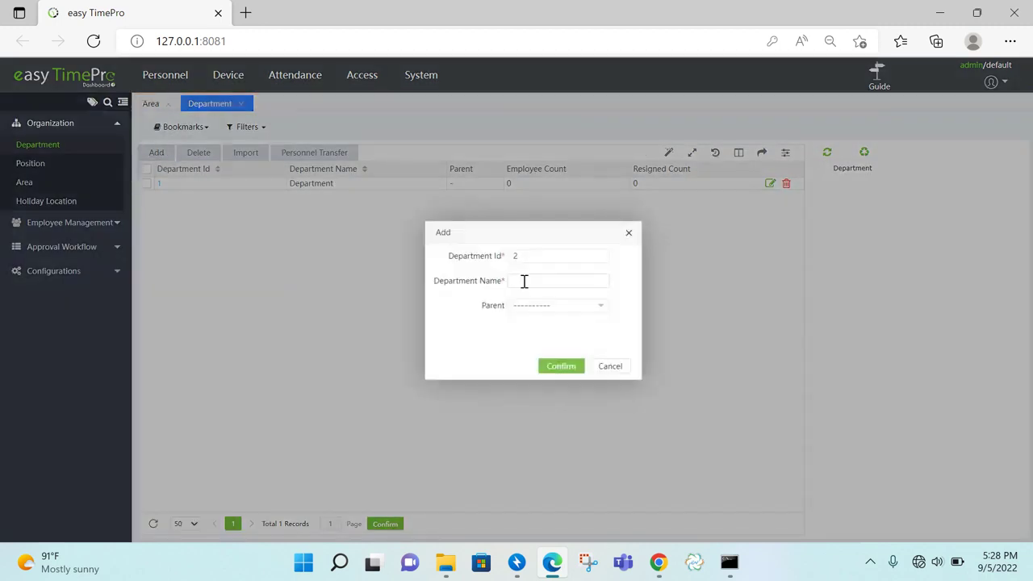
text(admin)
click(561, 369)
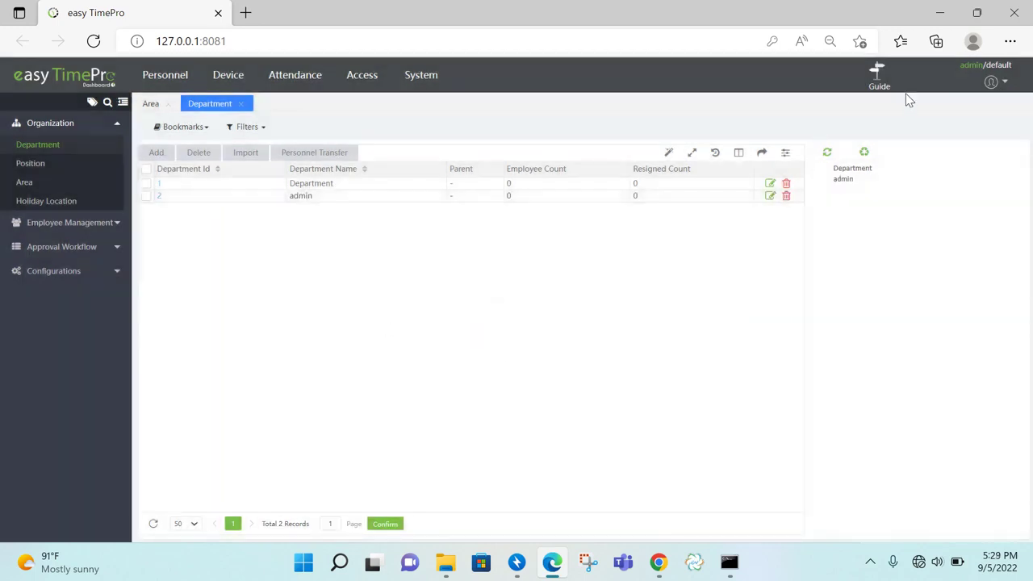
Add a position named 'admin' and return to the Operation Guide
click(879, 86)
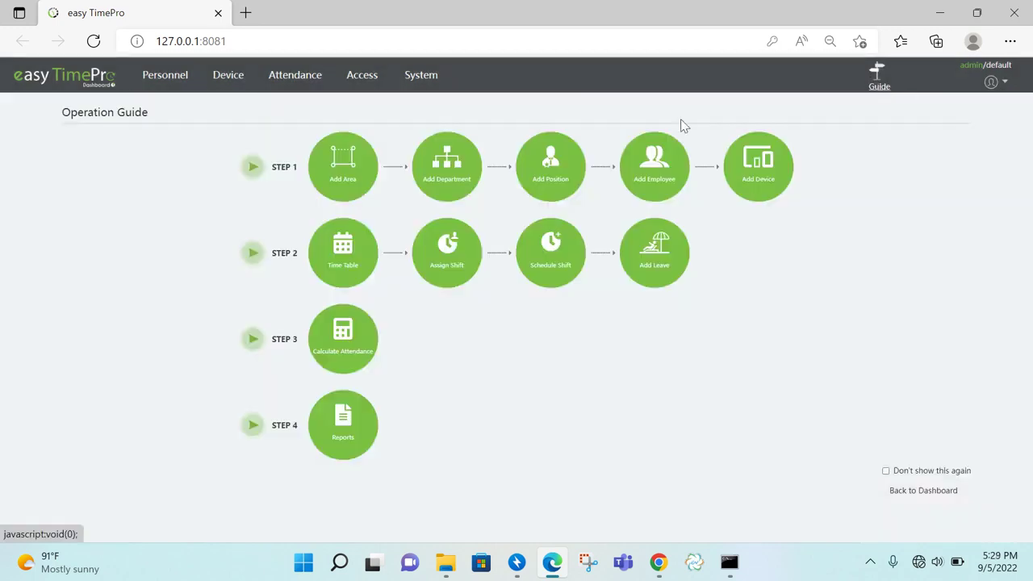
click(576, 175)
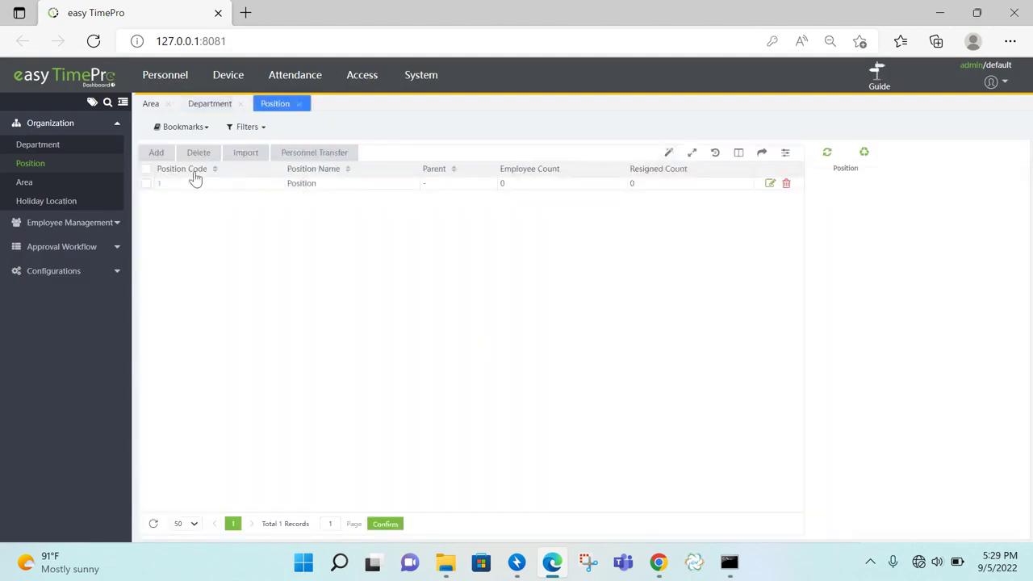
click(156, 154)
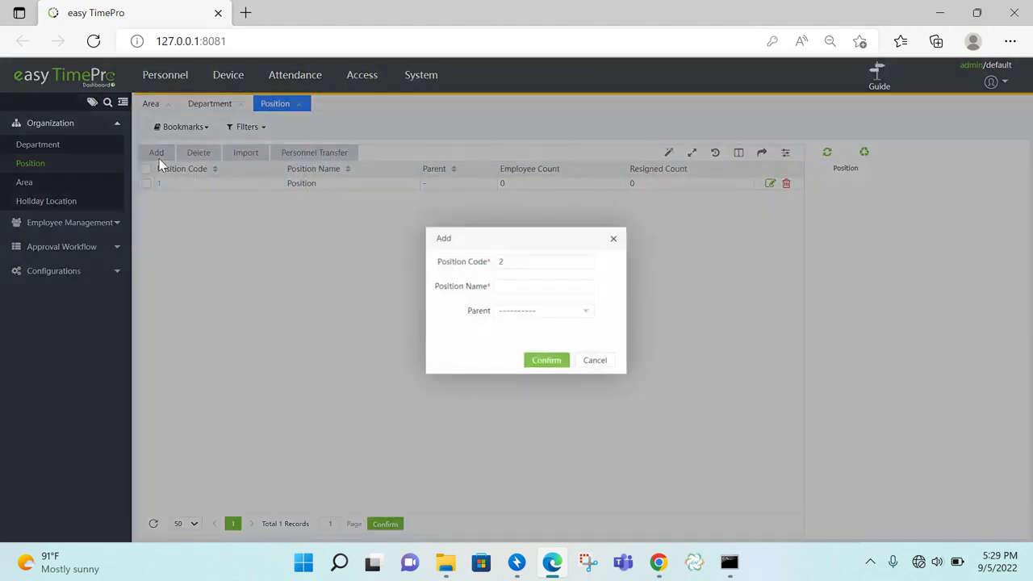
text(admin)
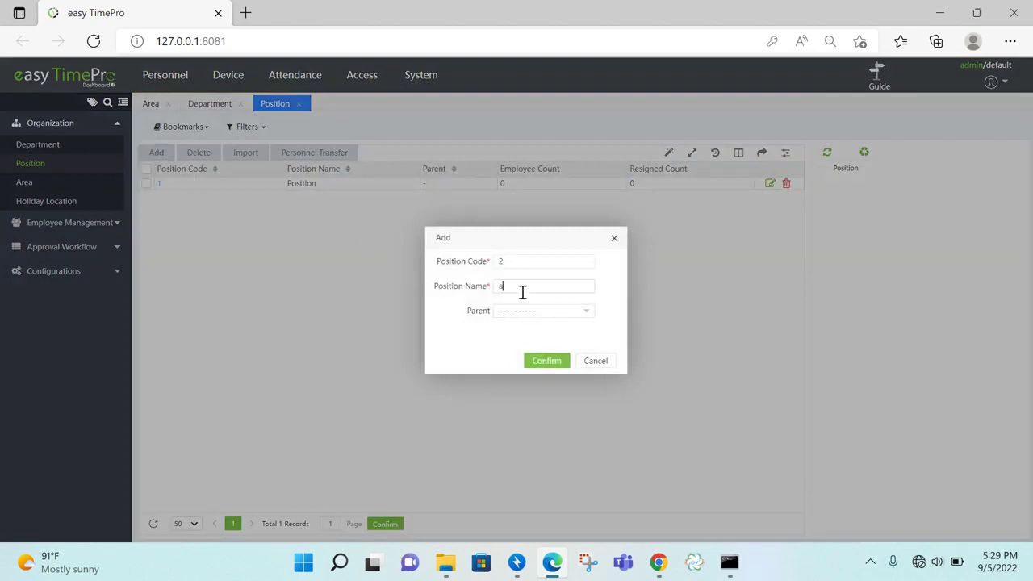
click(545, 361)
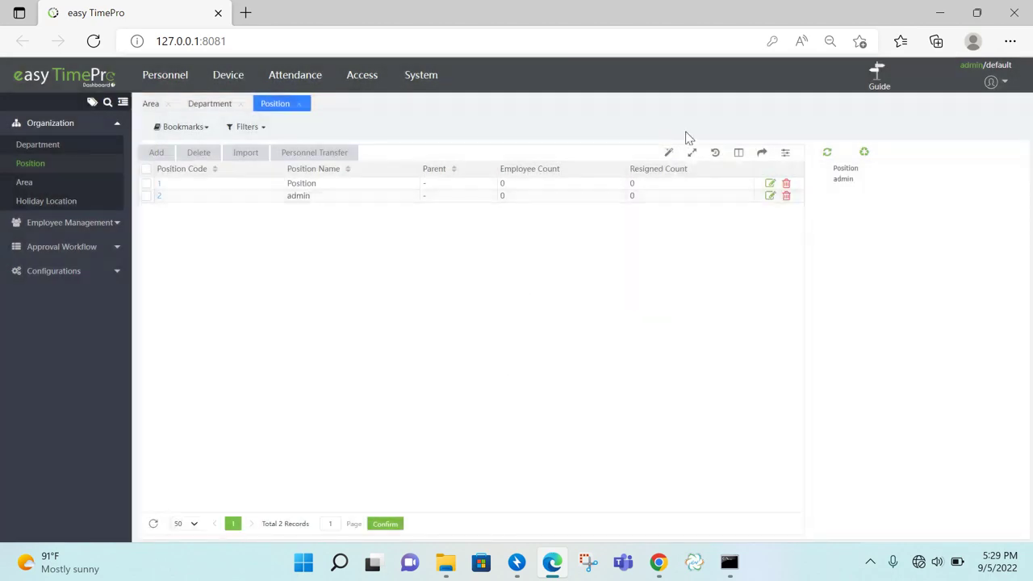
click(875, 93)
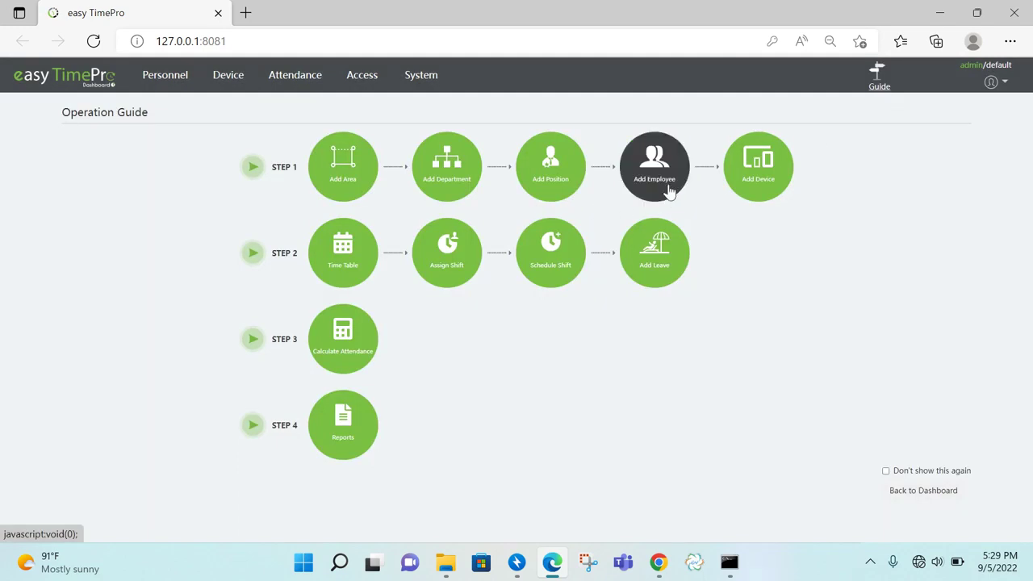
Open the Device list showing the auto-added device at 192.168.1.201
click(769, 189)
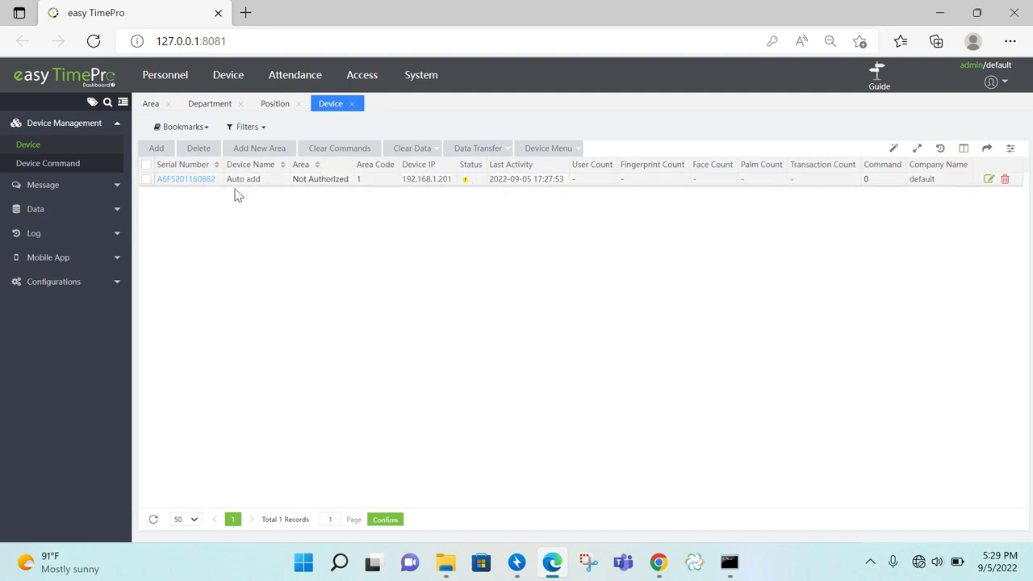
Rename the device 'attendance', set area chennai, Registration Device Yes, and direction Device In/Out
click(200, 181)
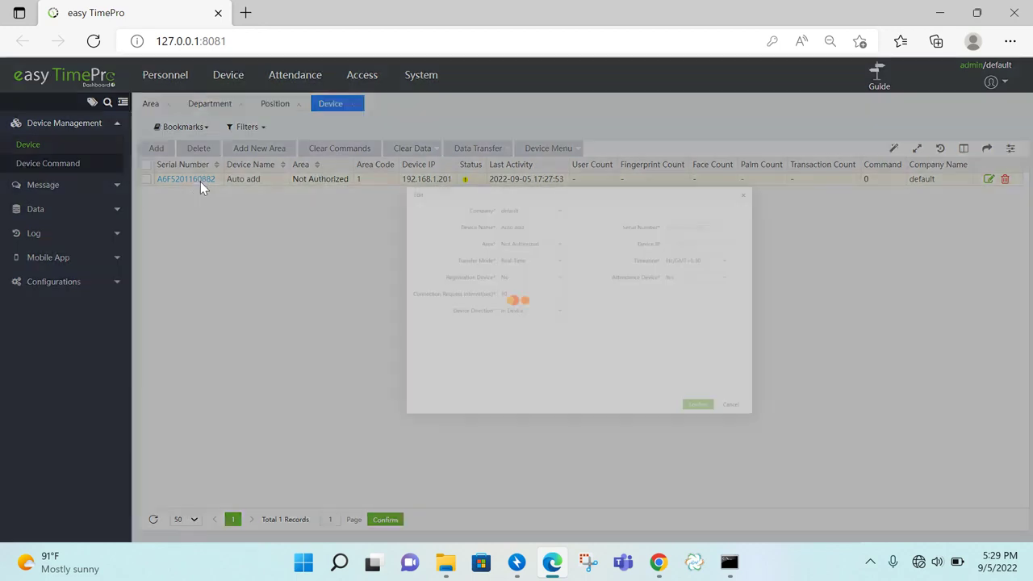
drag(507, 194, 427, 200)
text(a)
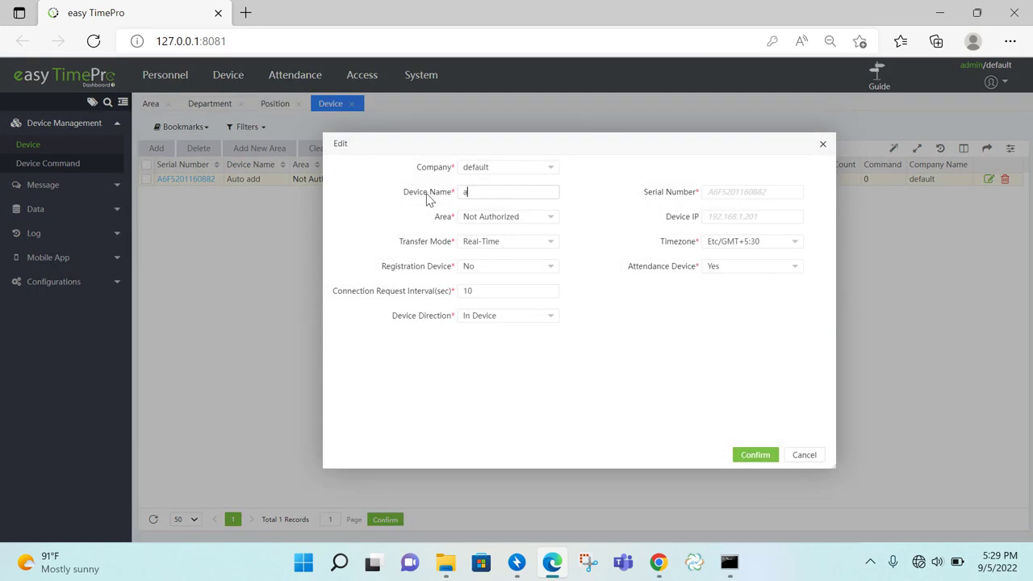
text(ttendance)
click(496, 218)
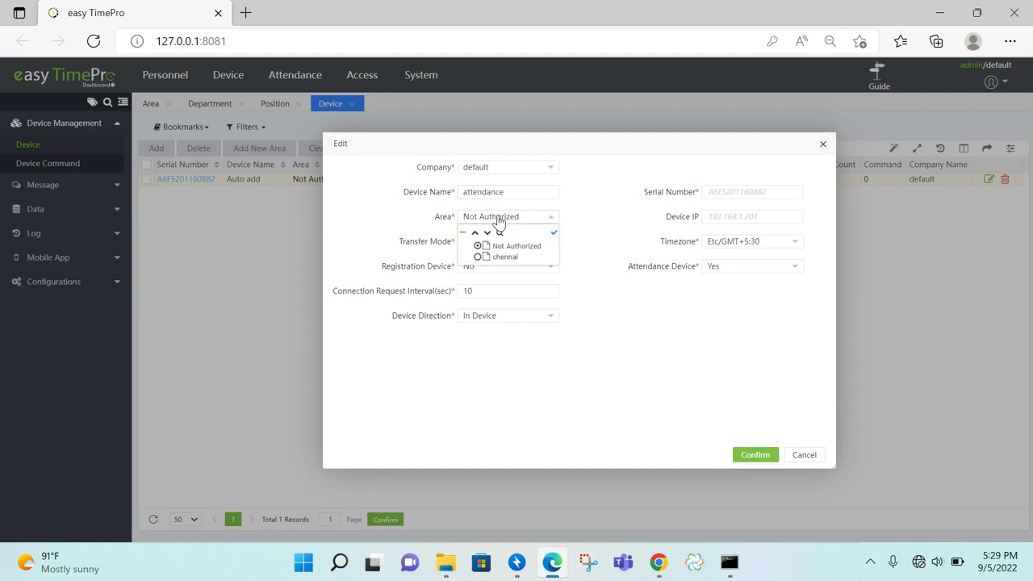
click(504, 258)
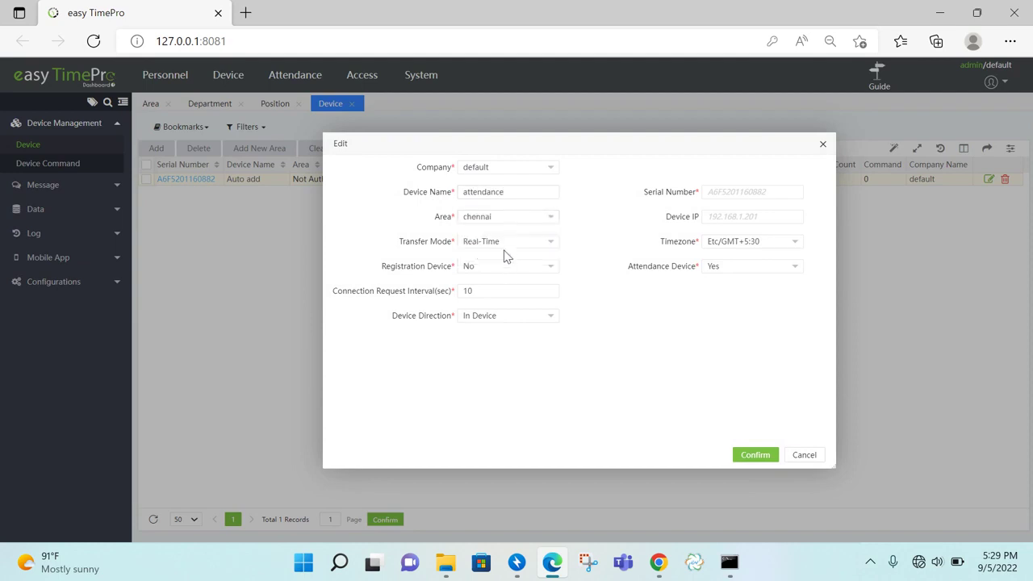
click(496, 271)
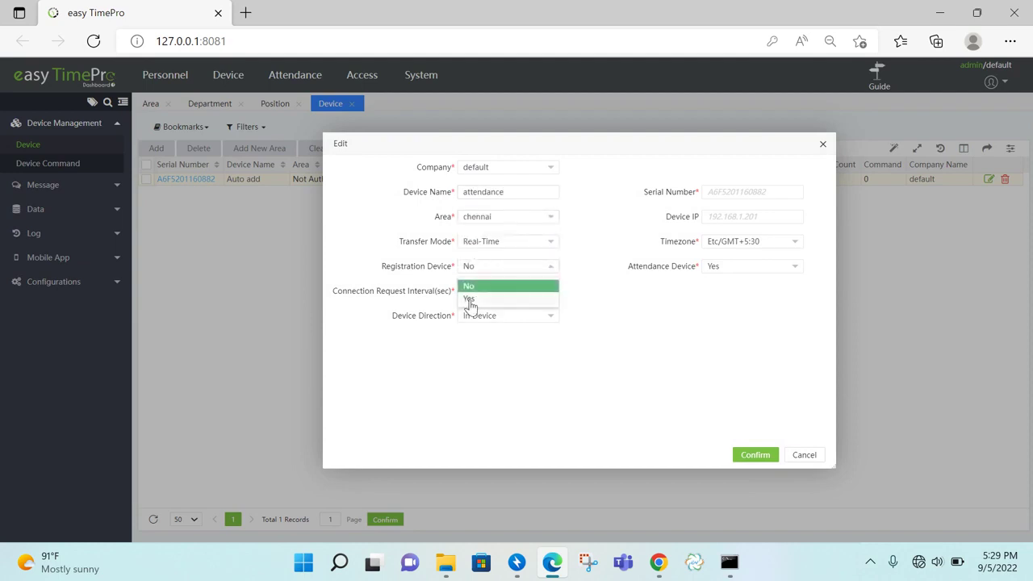
click(469, 300)
click(515, 322)
click(510, 336)
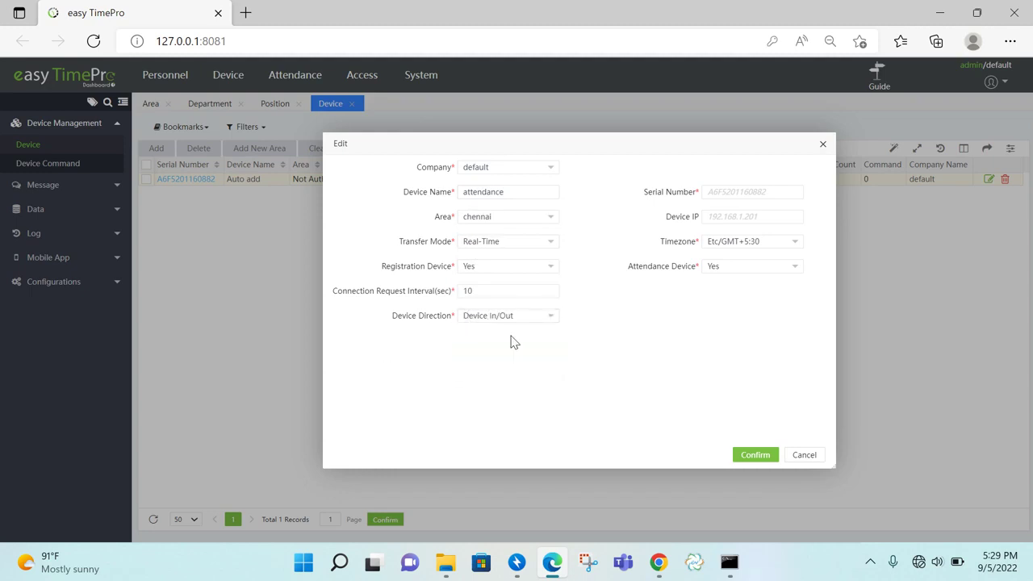
click(756, 455)
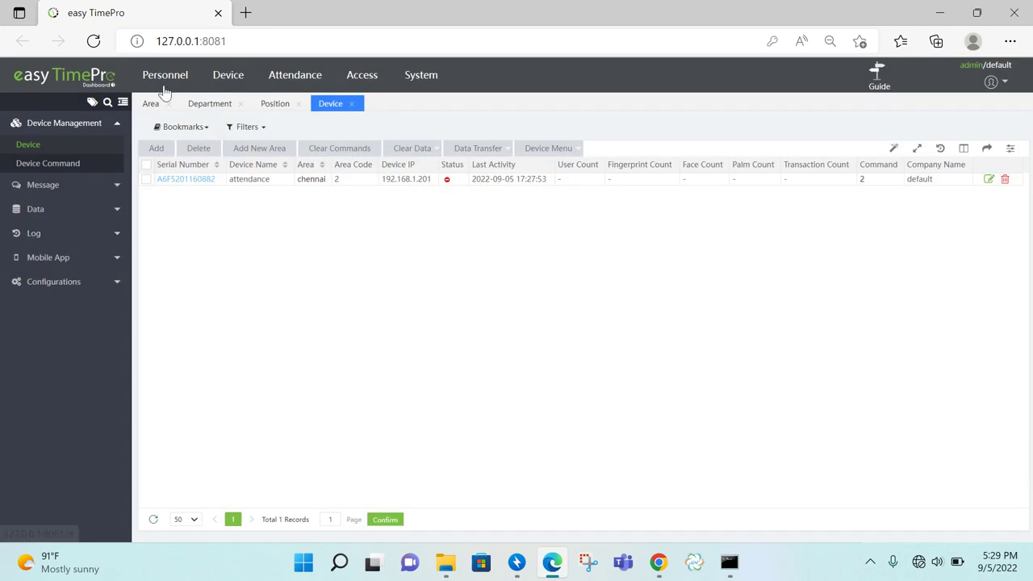
Refresh the device list until it shows 15 users, 14 fingerprints and 22 transactions
click(93, 41)
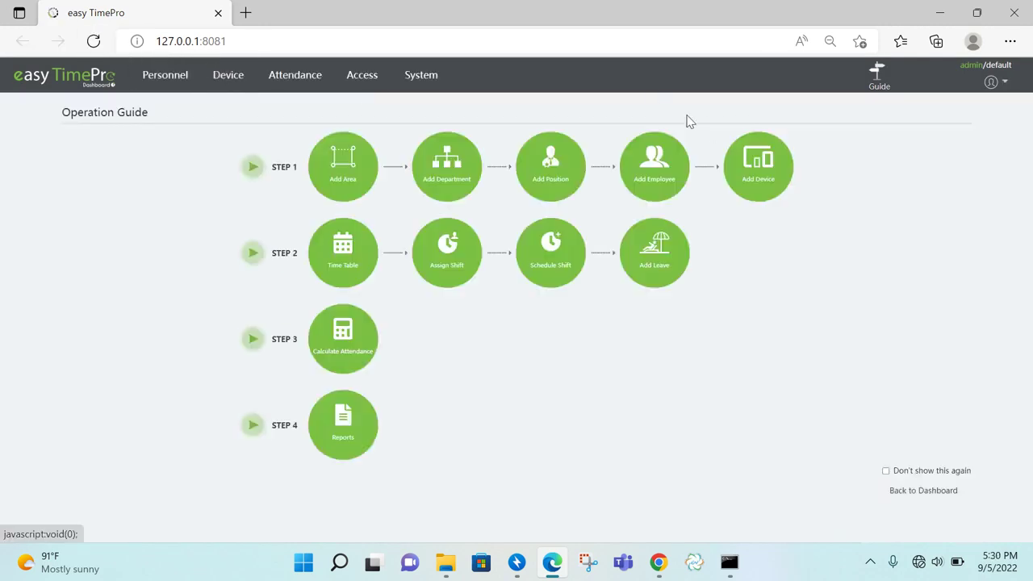
click(229, 84)
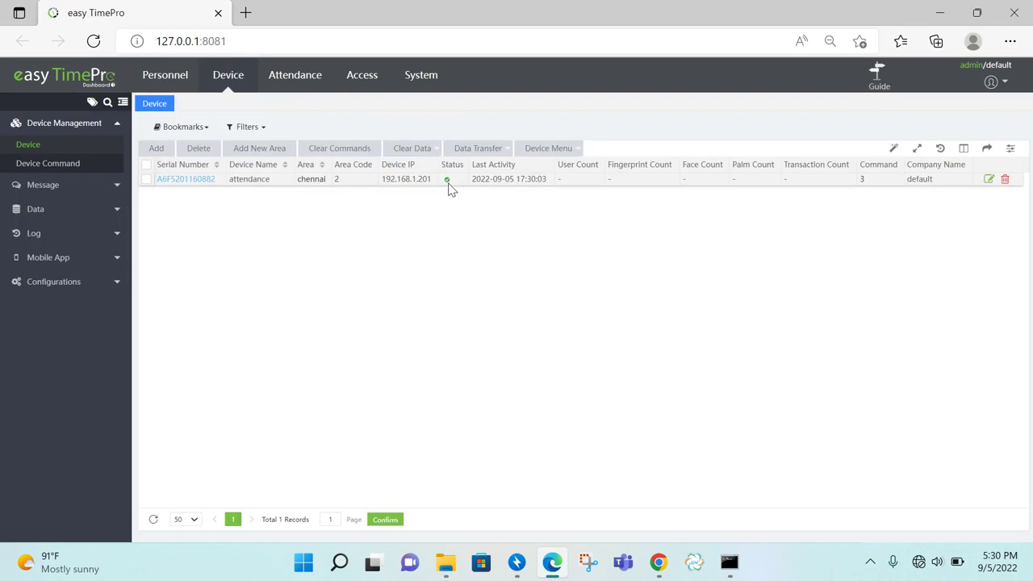
click(154, 521)
click(149, 520)
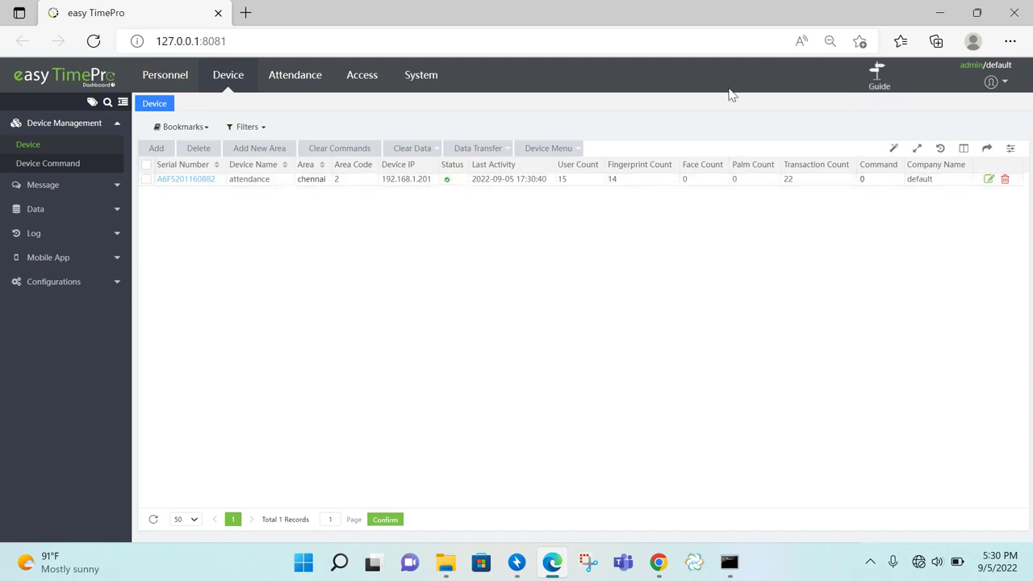
click(879, 87)
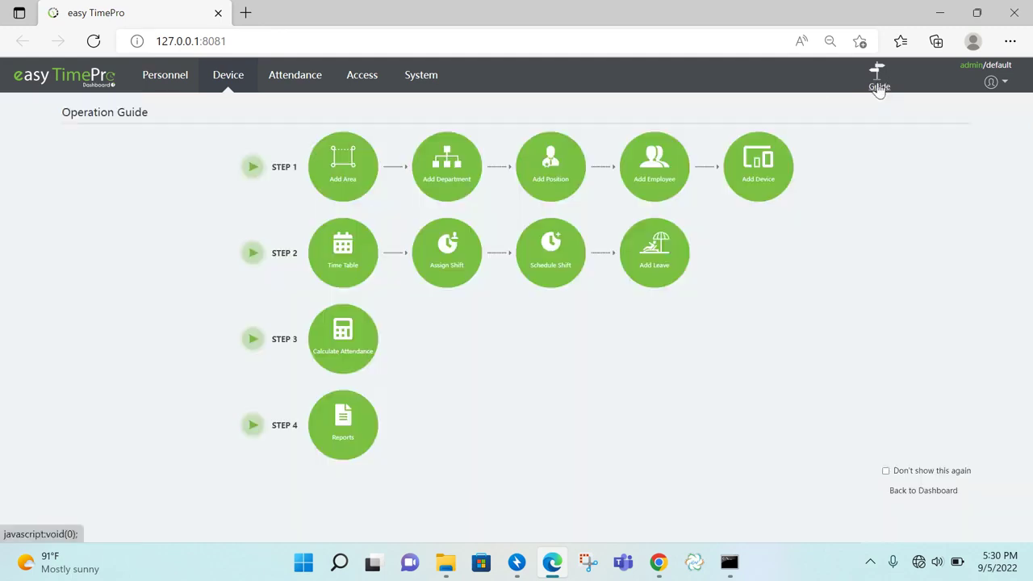
Start a new employee with Employee Id ZK10 and first name 'Test'
click(648, 189)
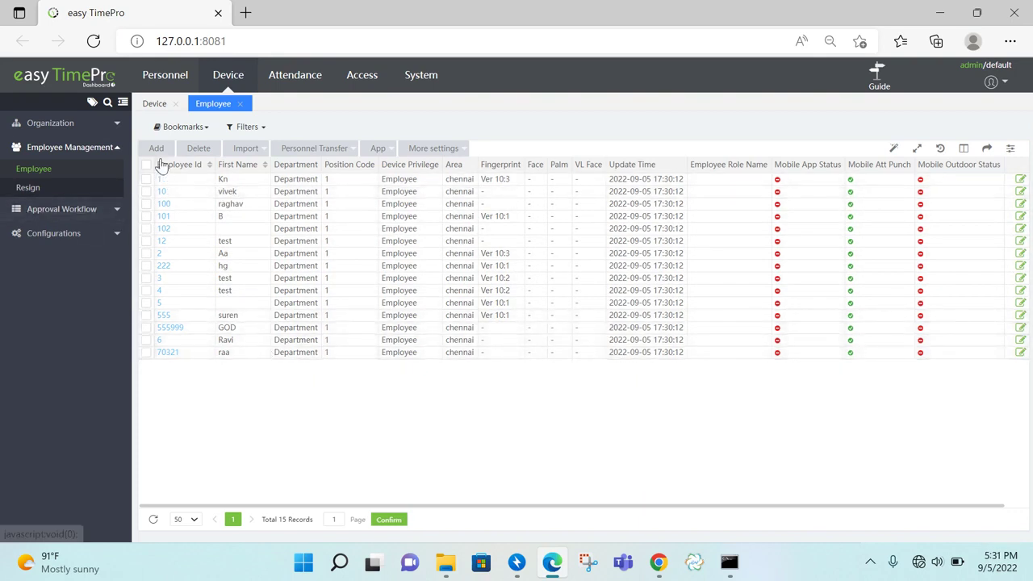
click(159, 149)
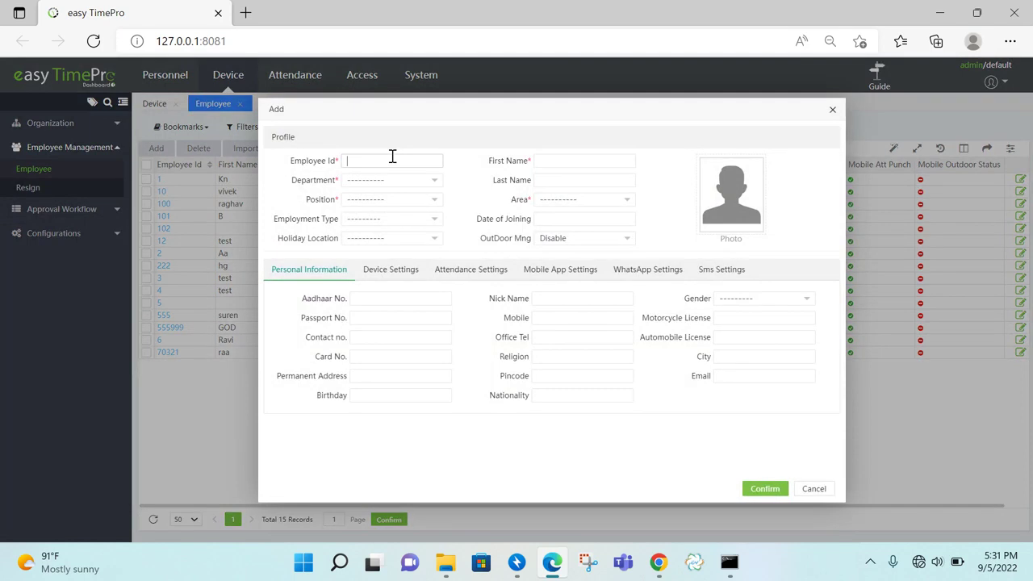
text(ZK10)
click(567, 159)
text(Test)
Put the employee in the admin department and admin position, in the chennai area, and save
click(412, 184)
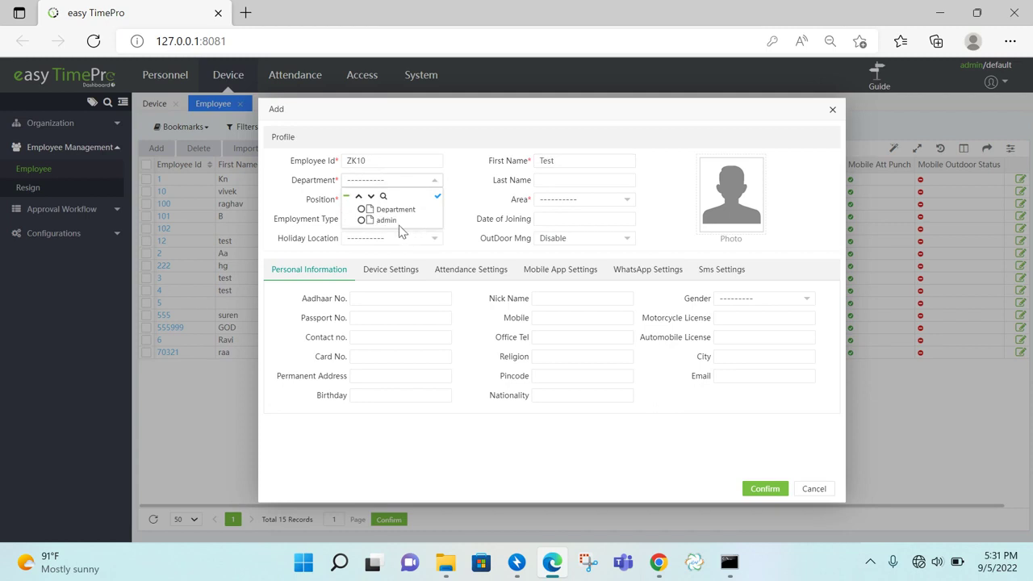
click(386, 220)
click(414, 202)
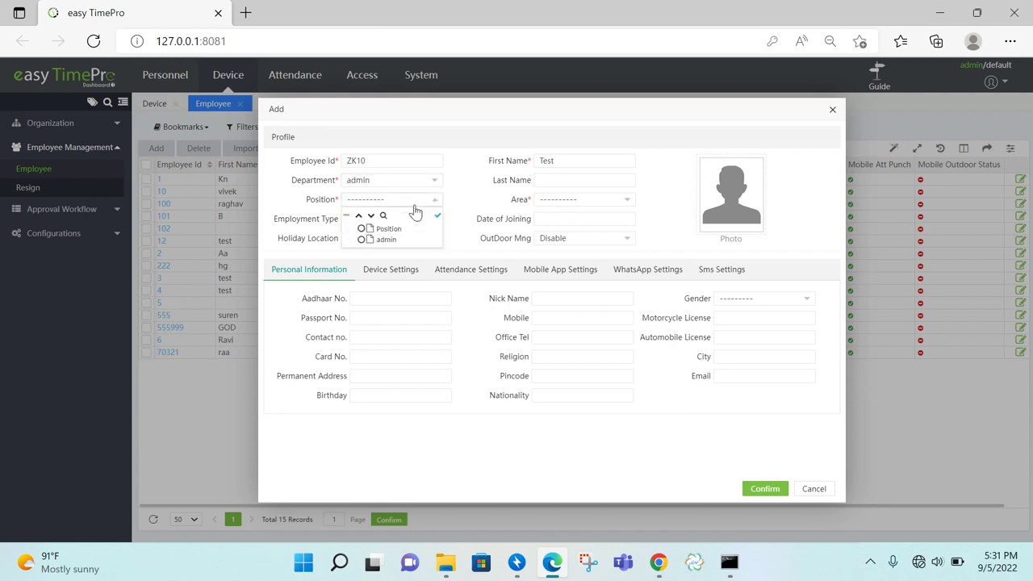
click(377, 241)
click(569, 200)
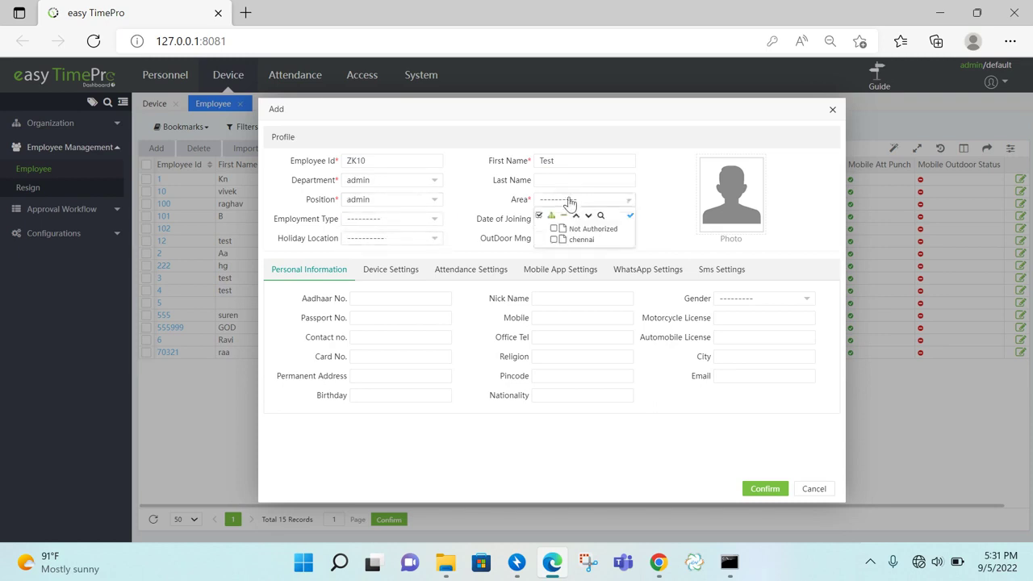
click(583, 243)
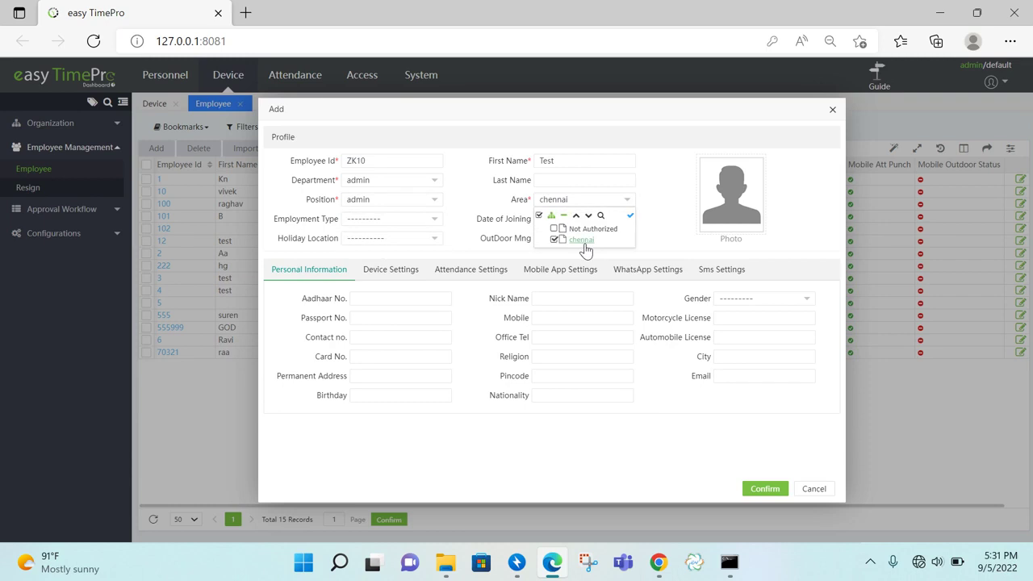
click(649, 249)
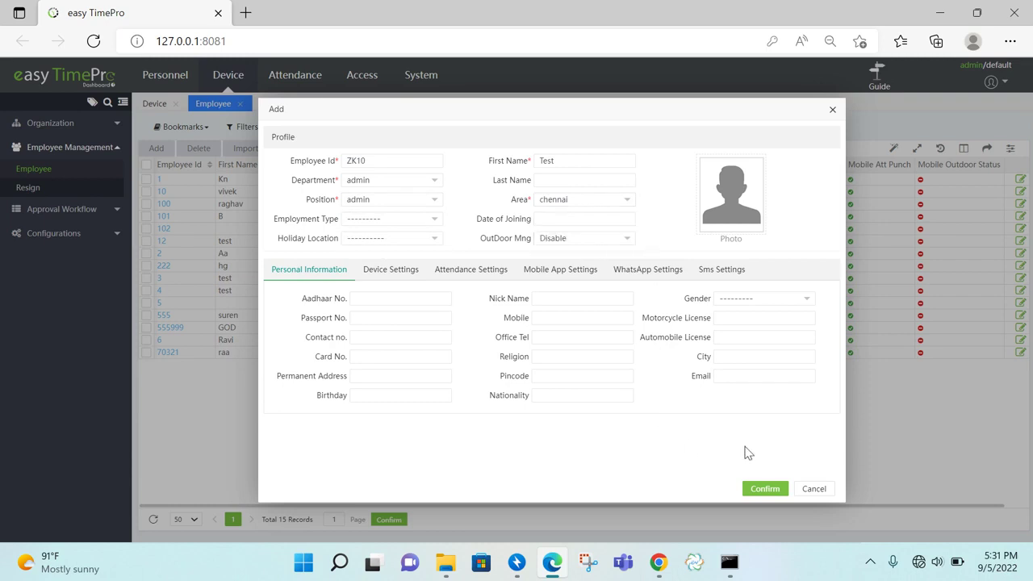
click(766, 488)
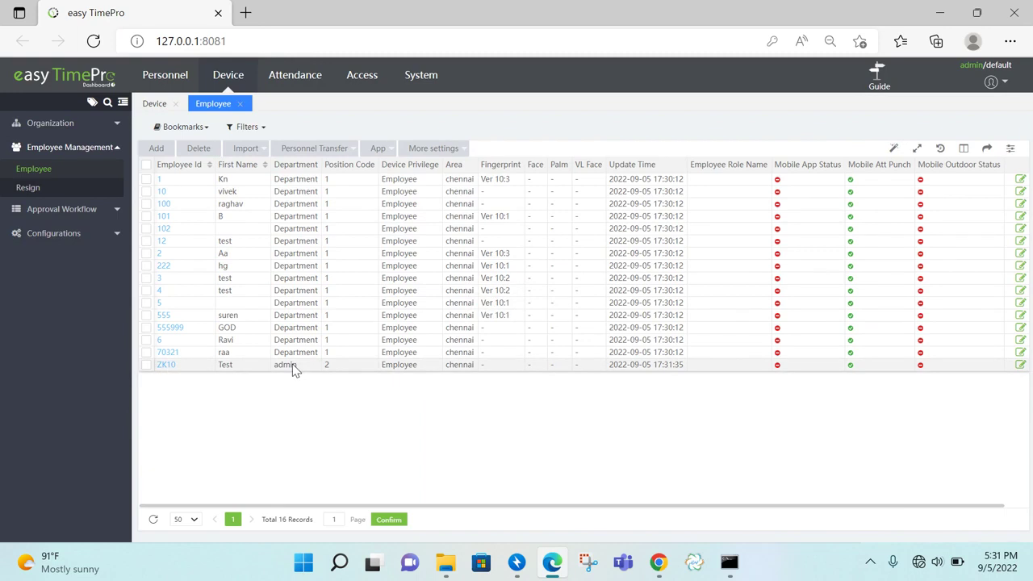
Go to the Timetable list from the operation guide and start adding a new normal timetable
click(292, 79)
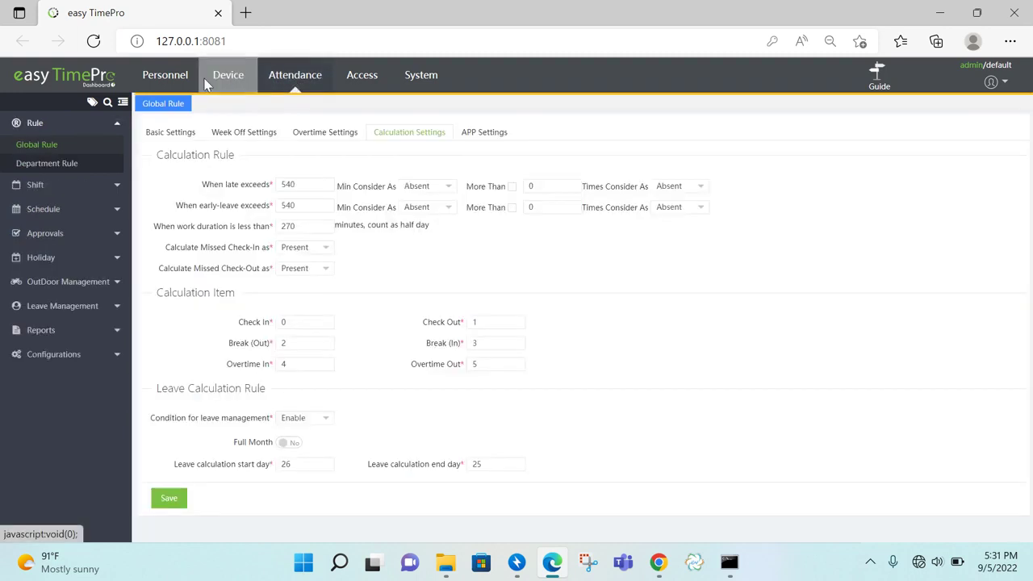
click(878, 87)
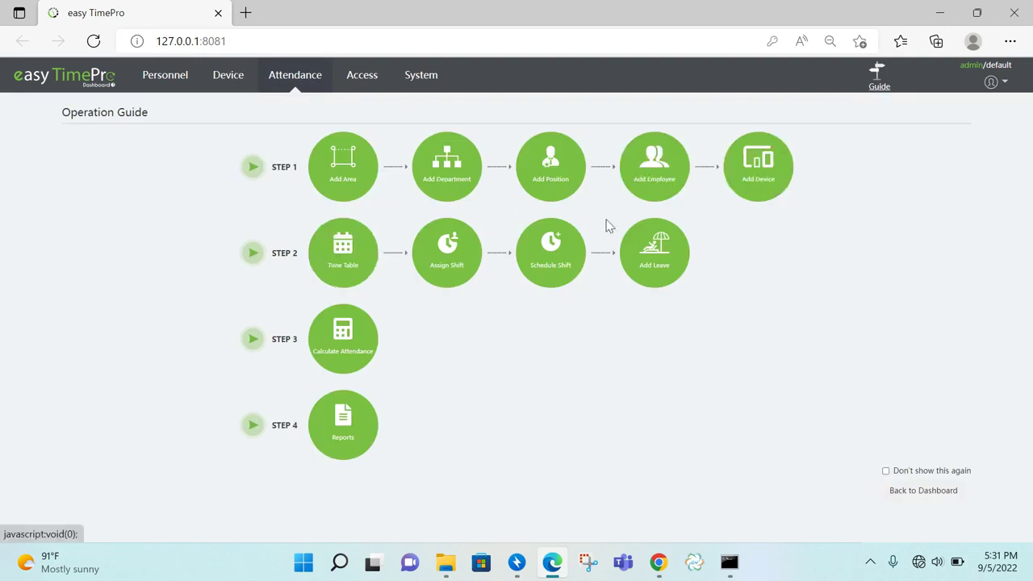
click(345, 278)
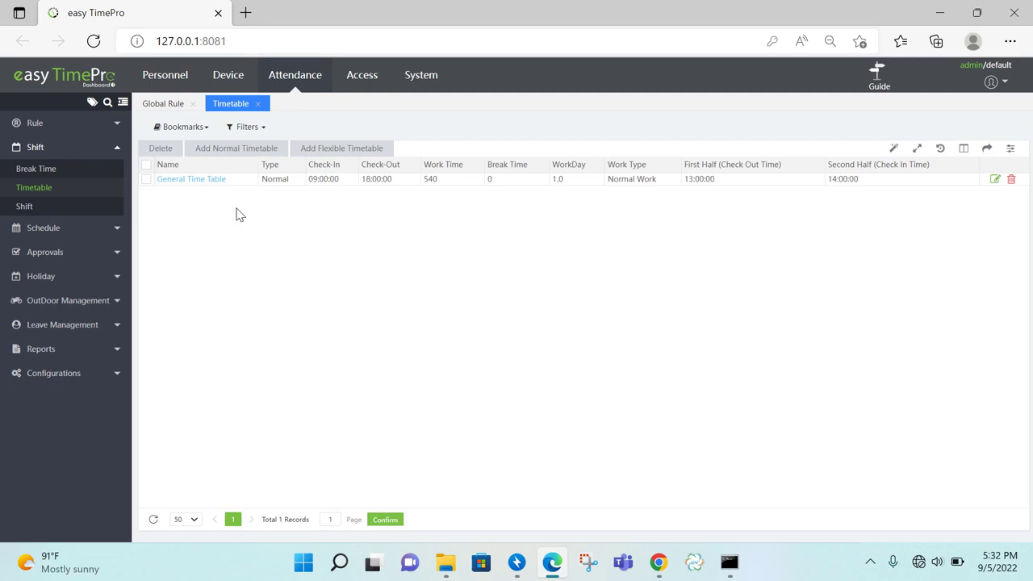
click(269, 149)
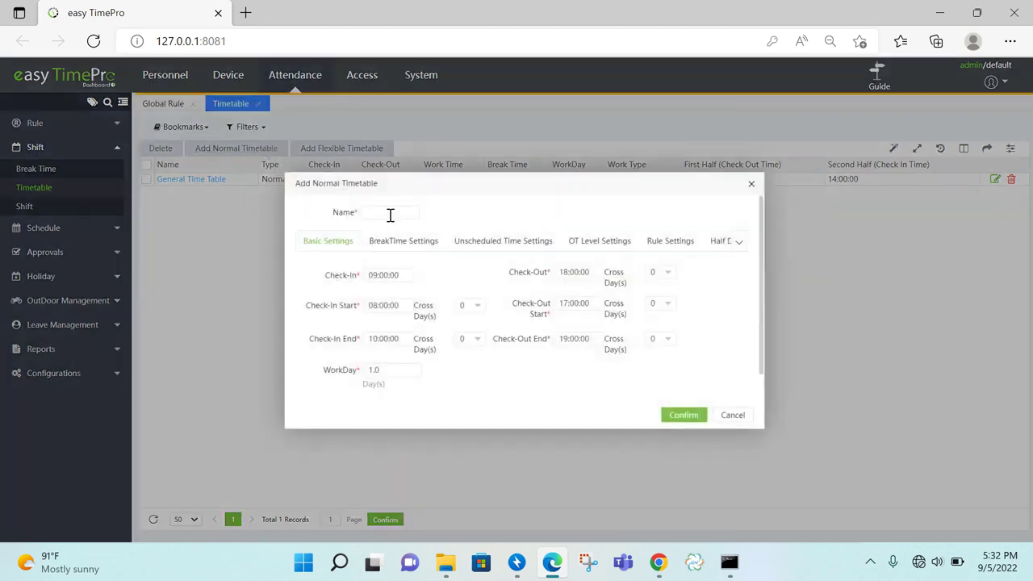
Name the new timetable 'General Shift', correcting the misspelled 'Gernal'
click(393, 212)
text(G)
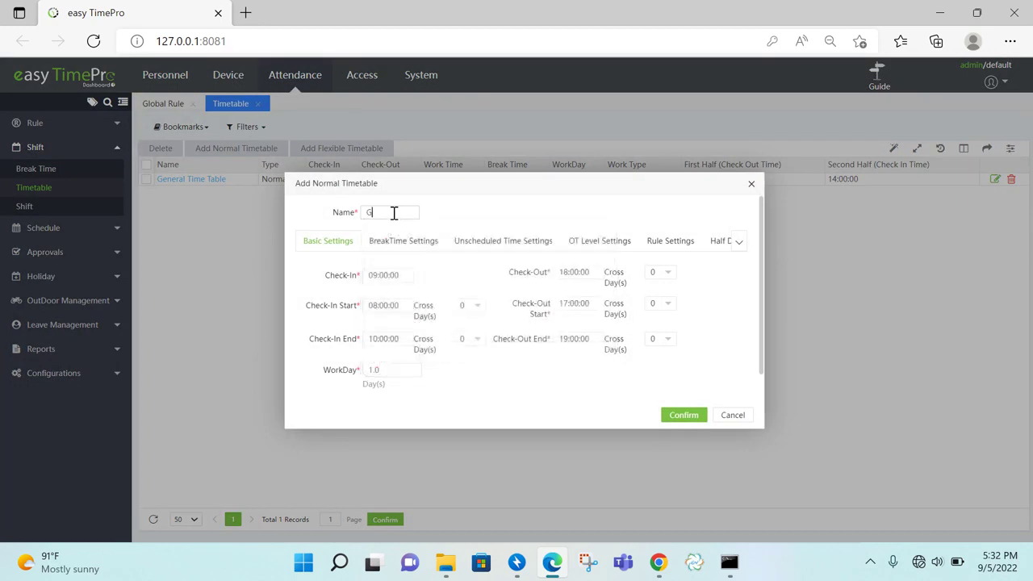
text(ernal Shift)
click(393, 214)
key(BackSpace)
key(BackSpace)
key(BackSpace)
text(ral)
Set the timetable's check-in to 09:30:00 and check-out to 18:30:00
click(387, 275)
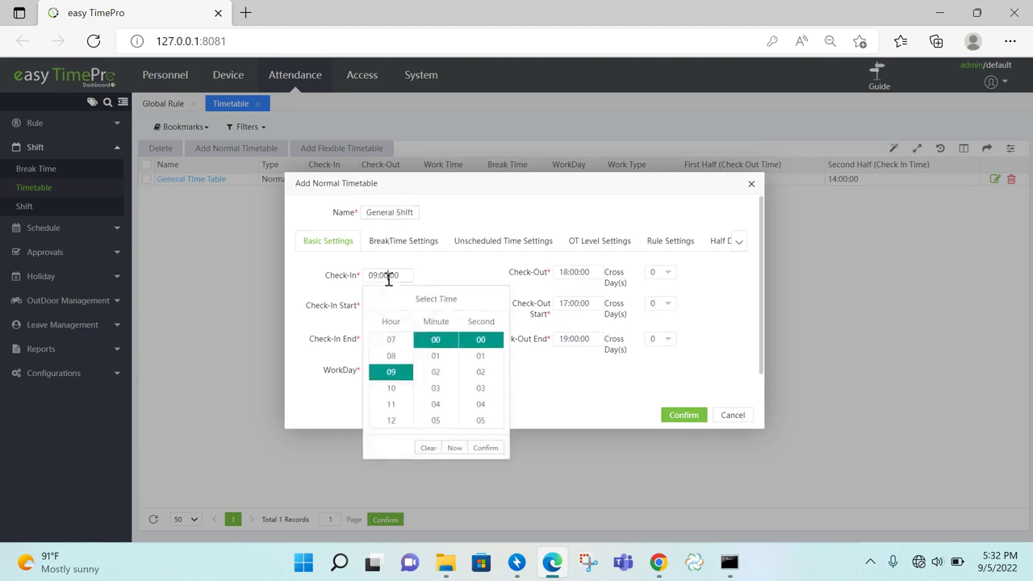
drag(456, 343, 457, 389)
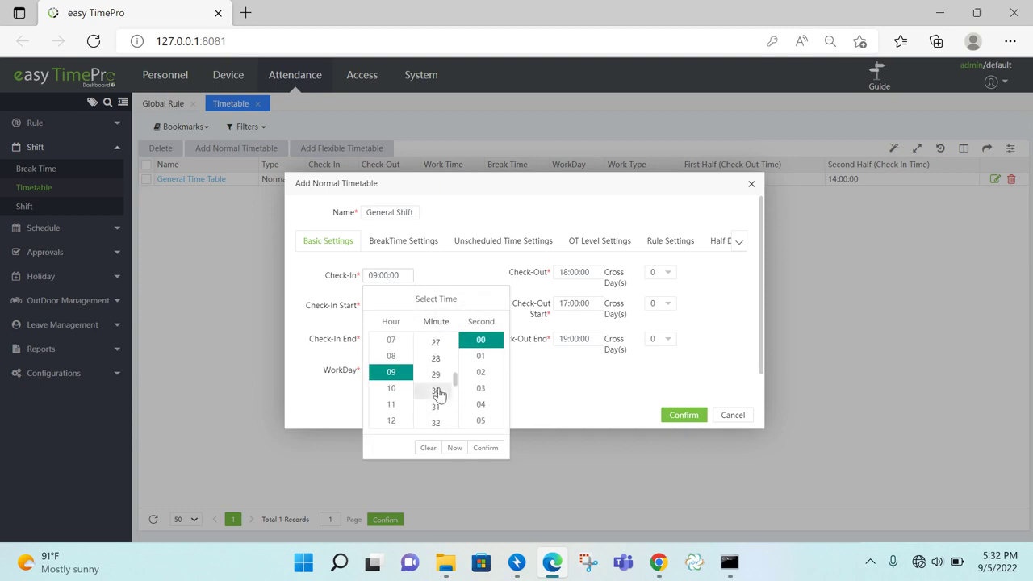
click(436, 392)
click(484, 448)
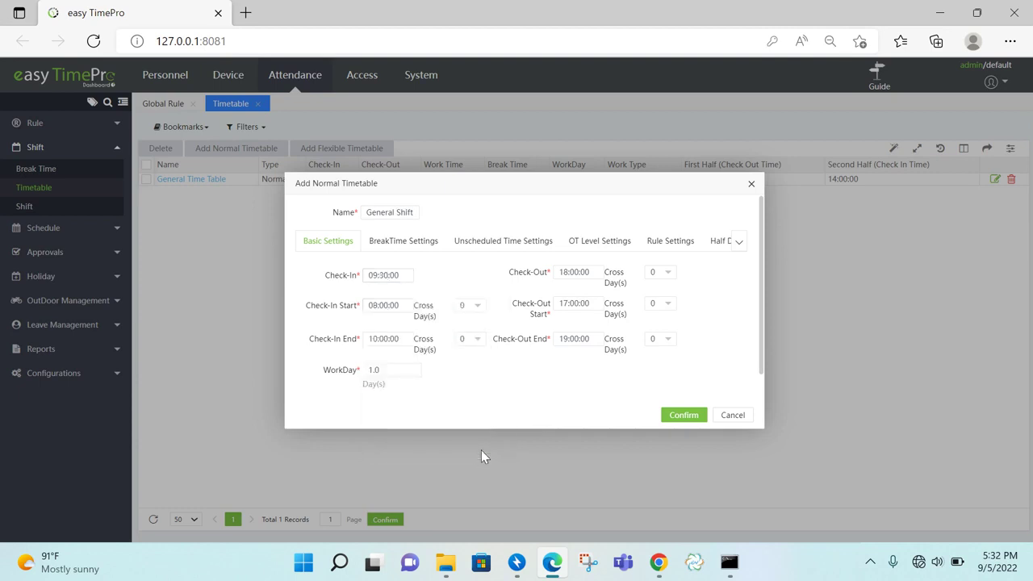
click(570, 274)
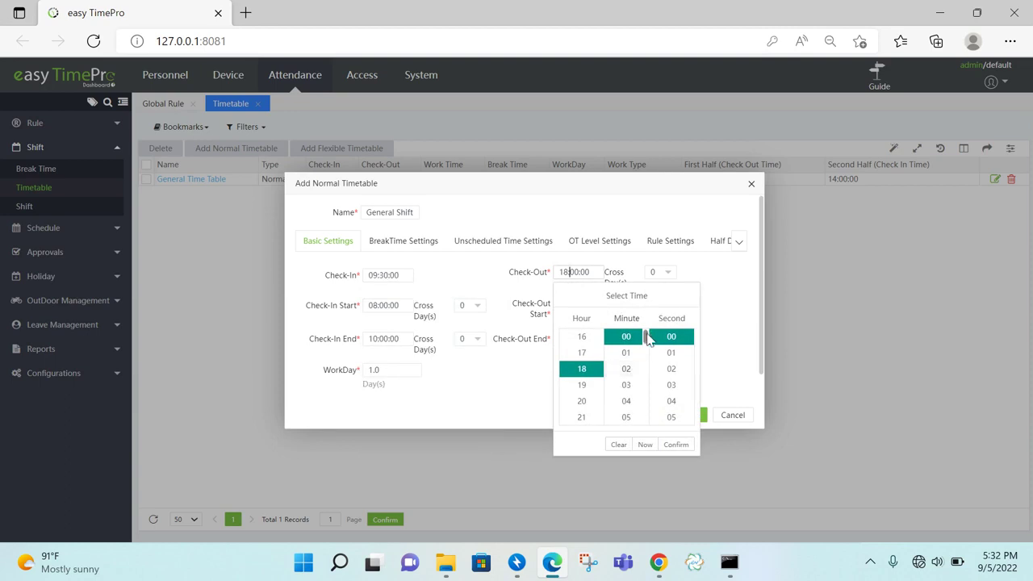
drag(646, 339, 648, 376)
click(628, 401)
click(675, 446)
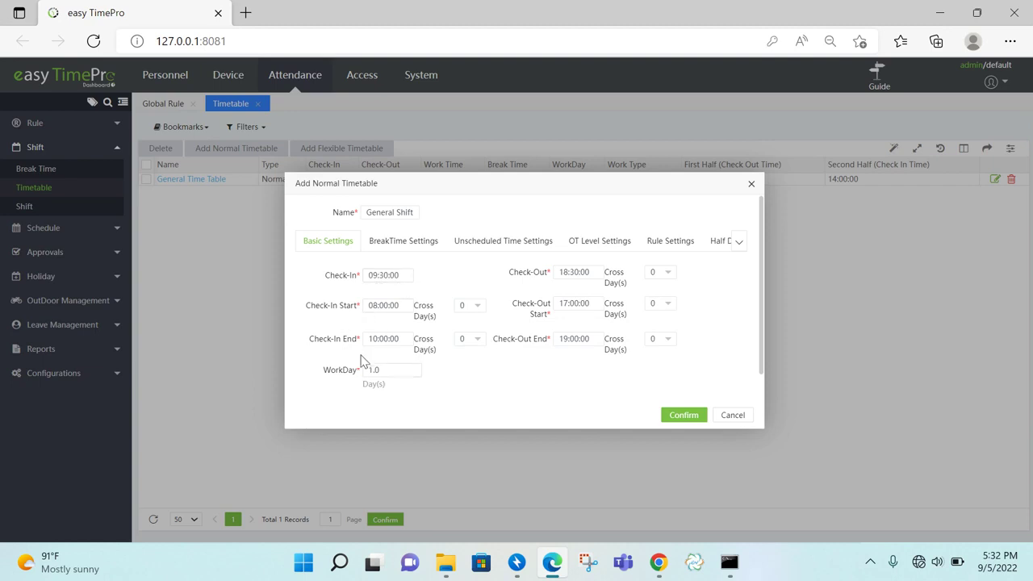
Set the check-in window to start at 08:30:00 and end at 10:30:00
click(388, 306)
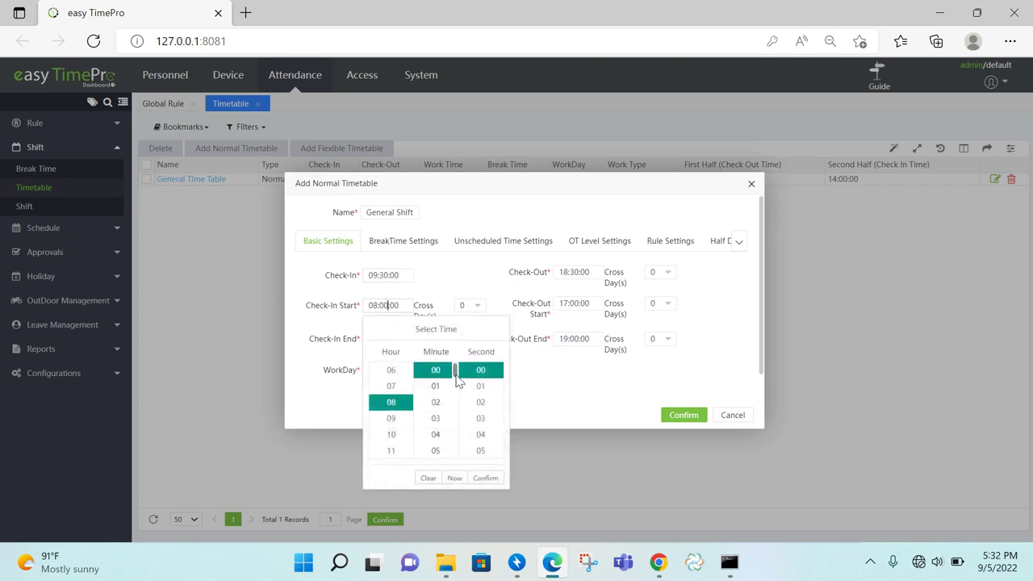
drag(455, 376, 454, 410)
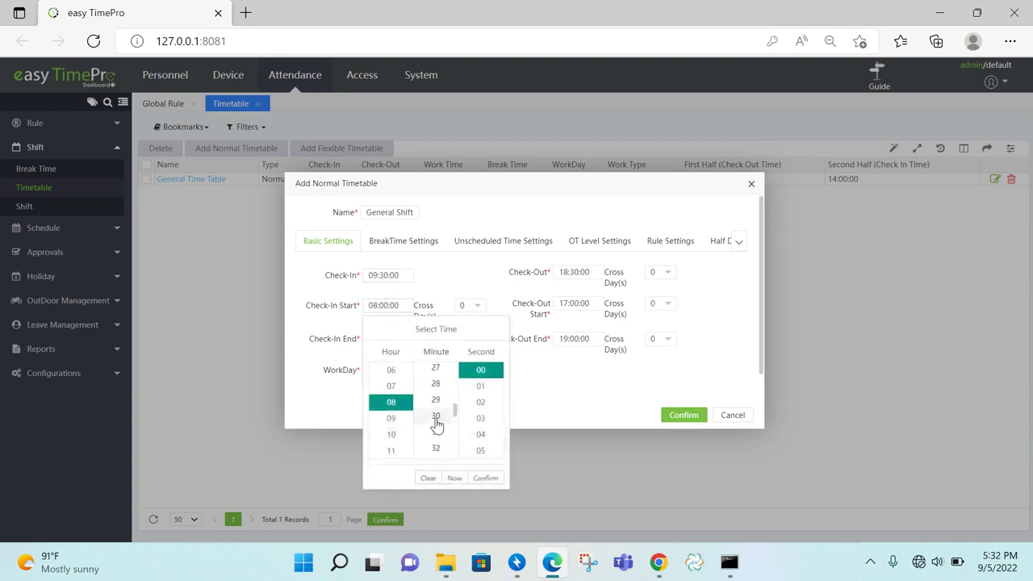
click(436, 417)
click(485, 478)
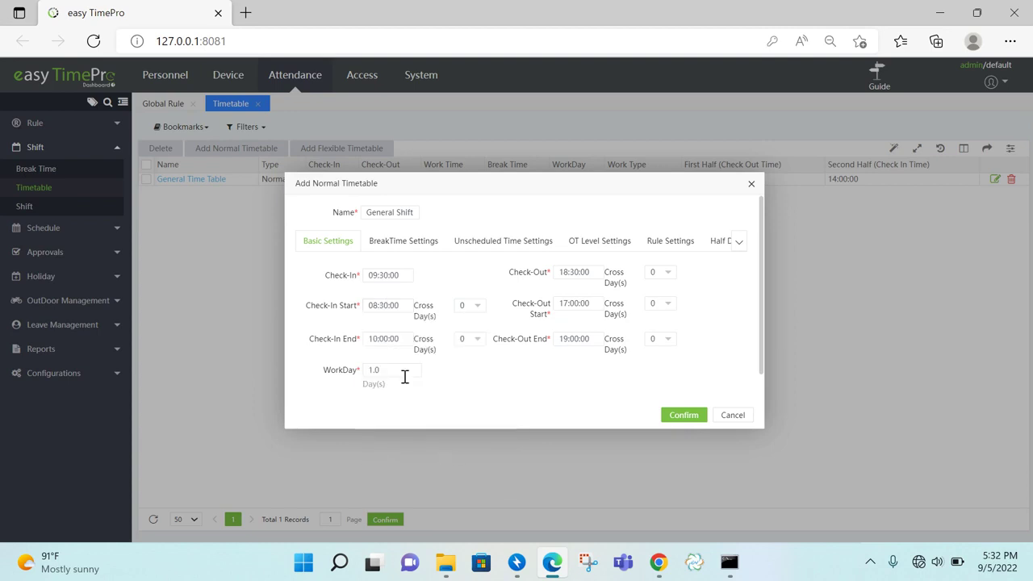
click(381, 339)
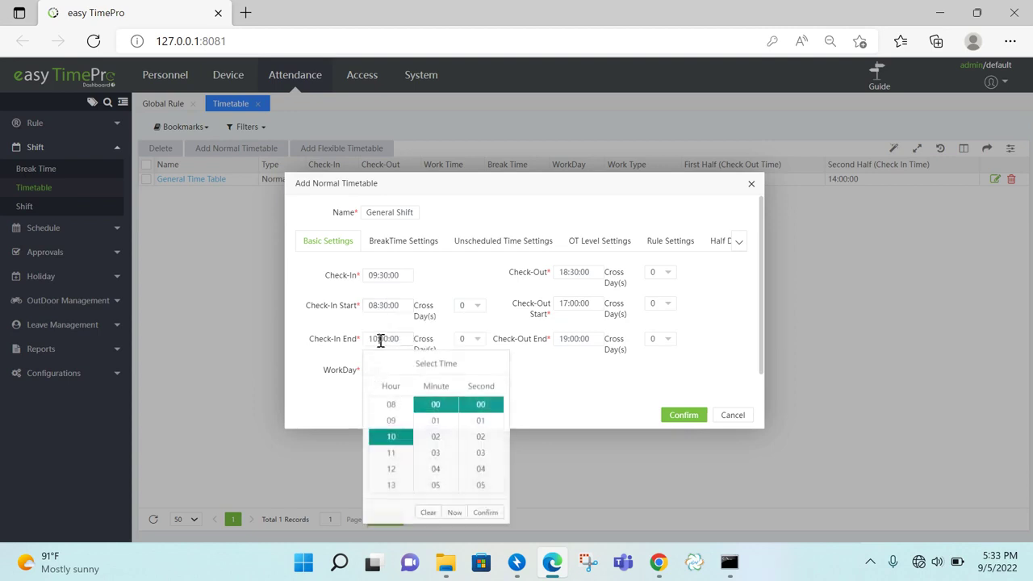
drag(456, 405, 450, 452)
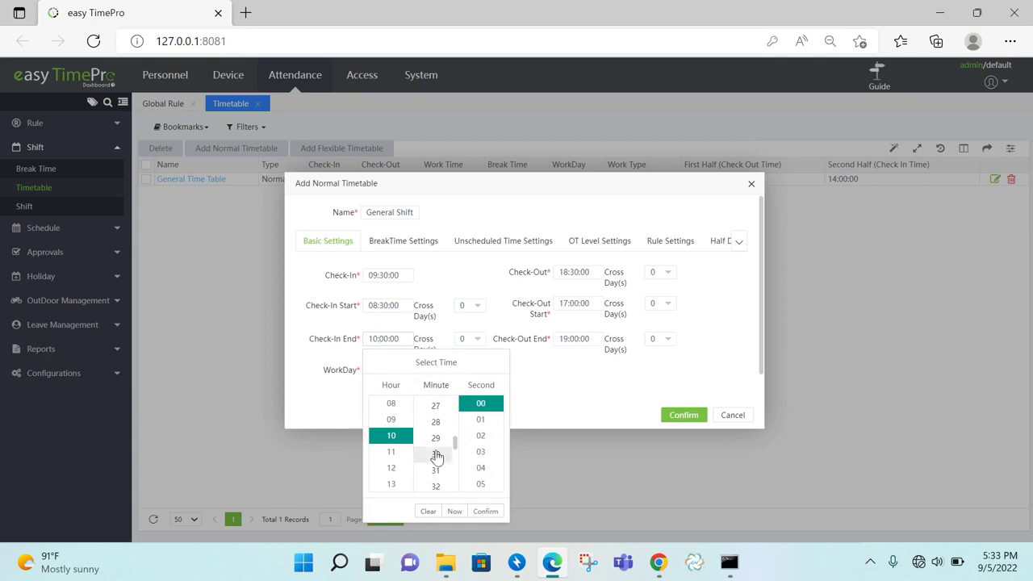
click(436, 454)
click(487, 511)
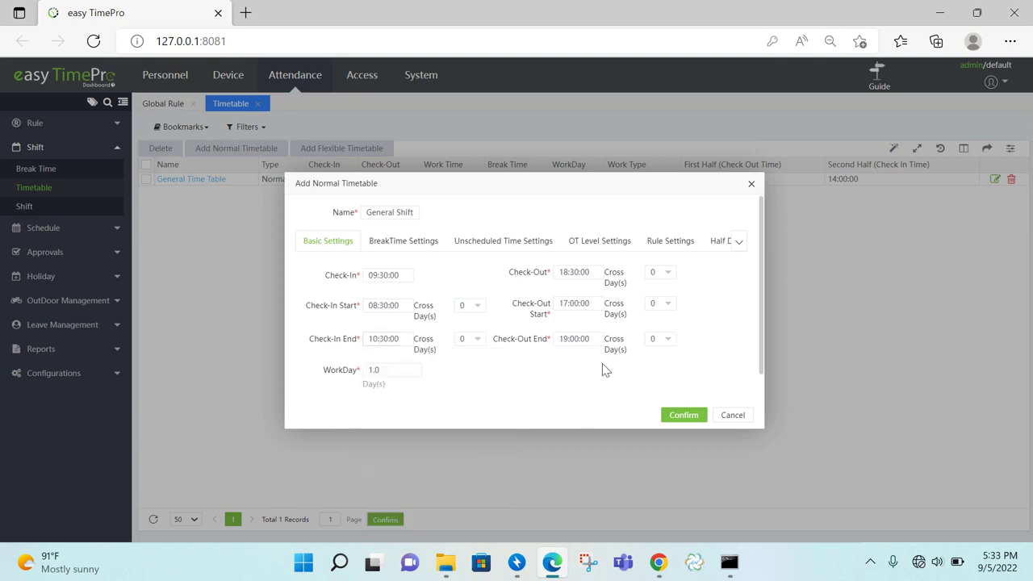
Set the check-out window to 17:30:00–19:30:00 and save the General Shift timetable
click(567, 297)
click(596, 424)
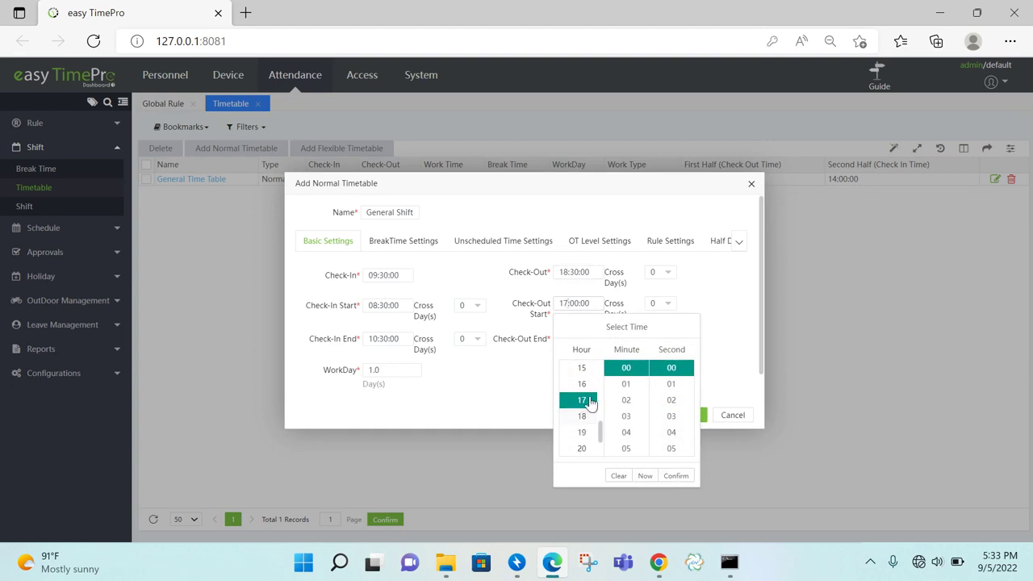
drag(646, 376, 650, 410)
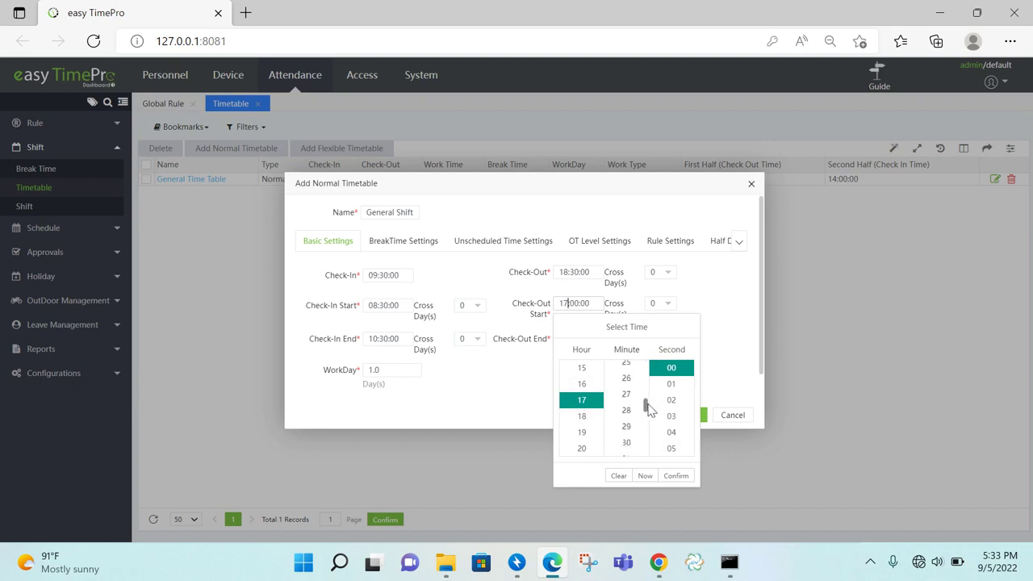
click(628, 444)
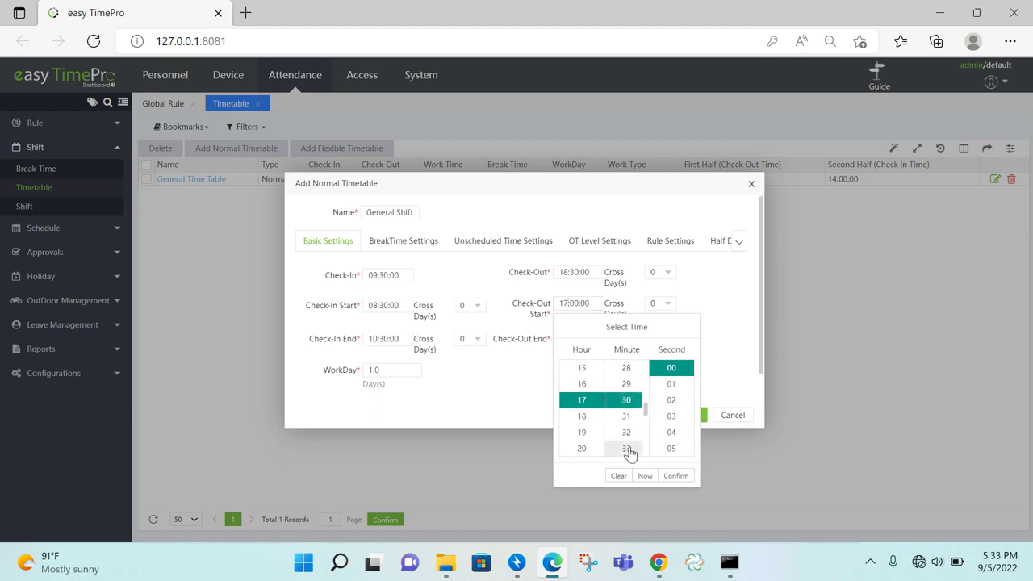
click(676, 475)
click(569, 339)
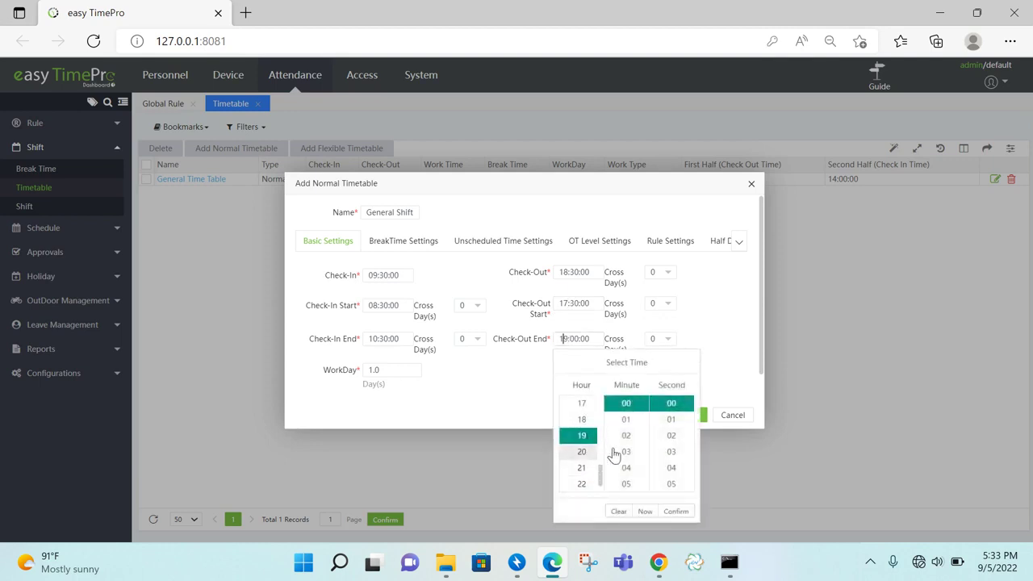
scroll(645, 418, down, 1)
drag(645, 418, 647, 452)
click(622, 450)
click(680, 512)
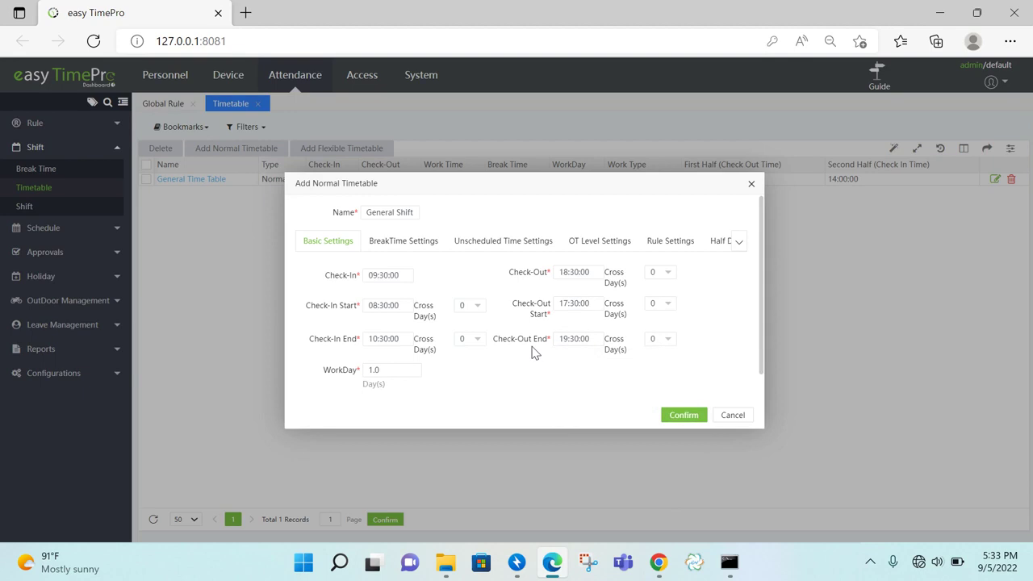
click(685, 415)
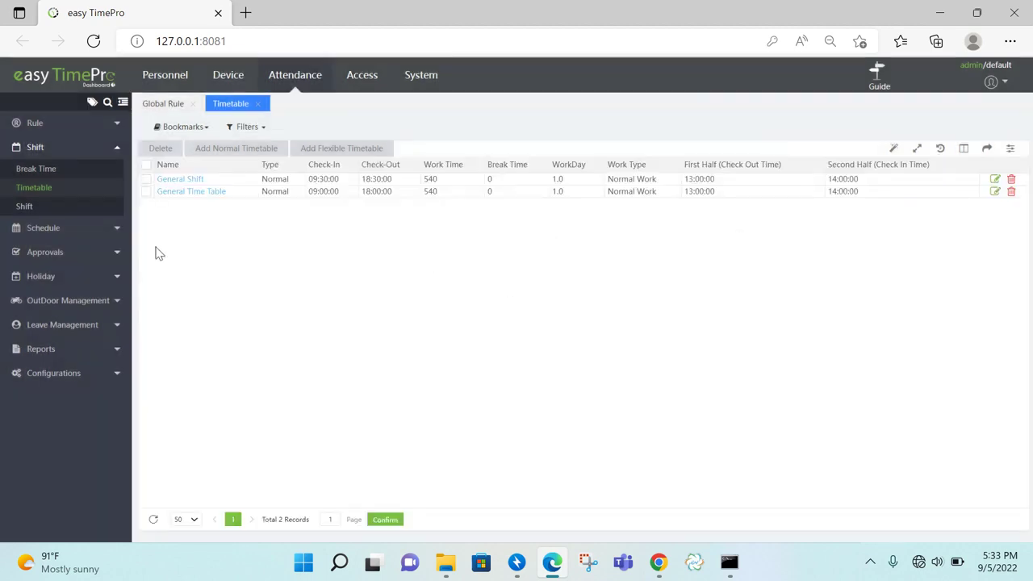
click(185, 180)
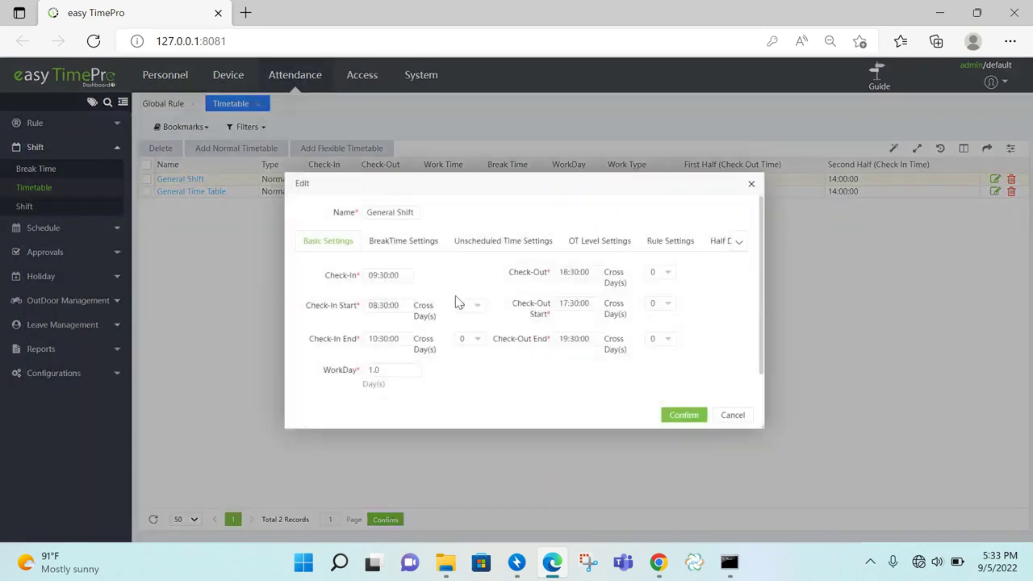
Count General Shift's early-in and late-out time as weekday overtime, each with a 60-minute minimum
click(533, 247)
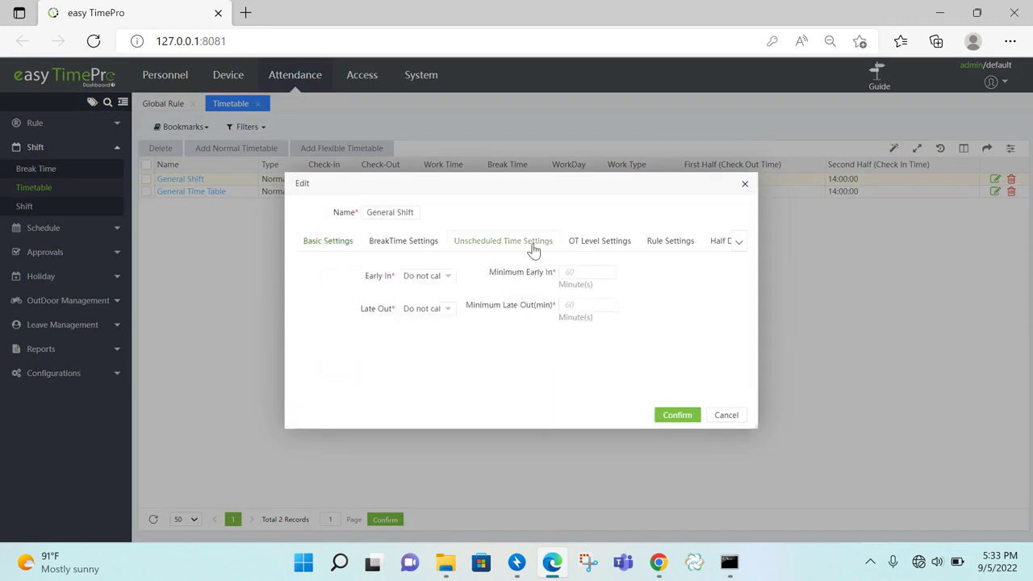
click(445, 279)
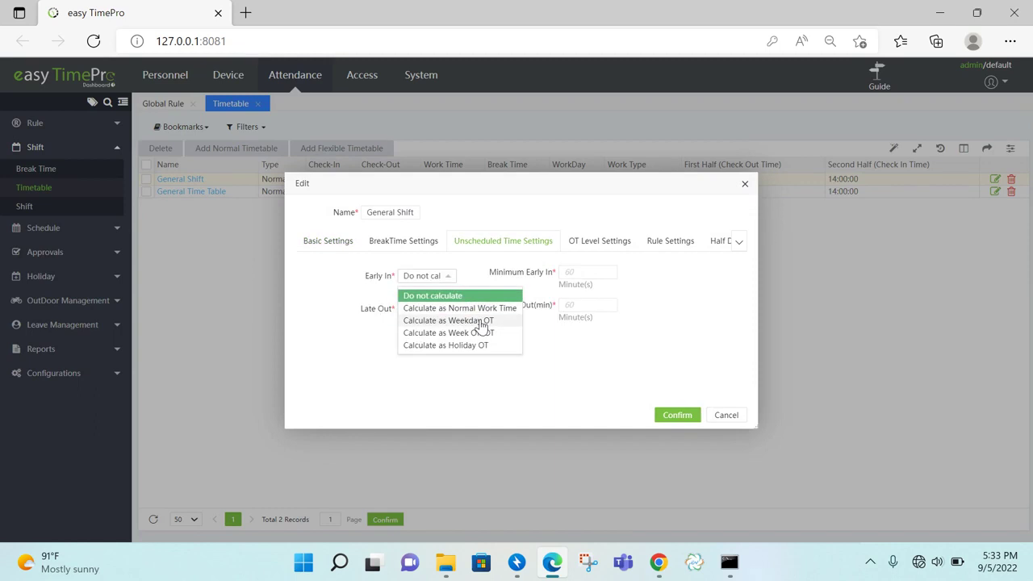
click(482, 323)
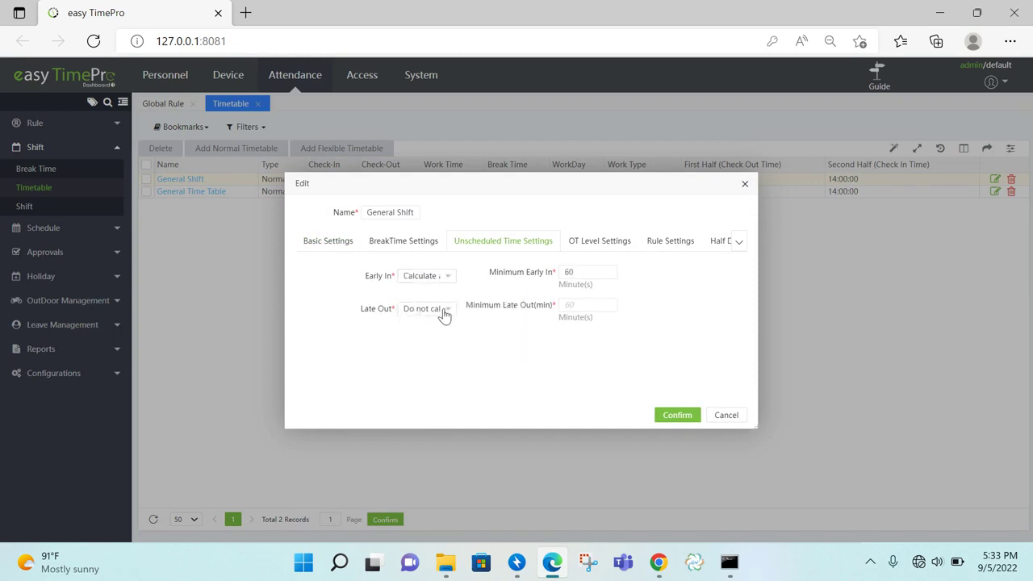
click(444, 314)
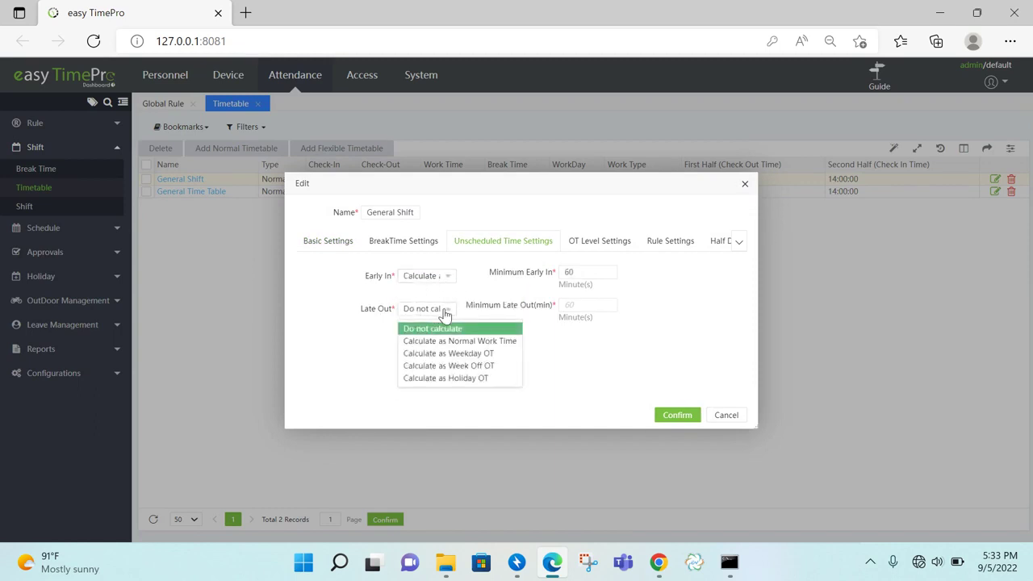
click(479, 356)
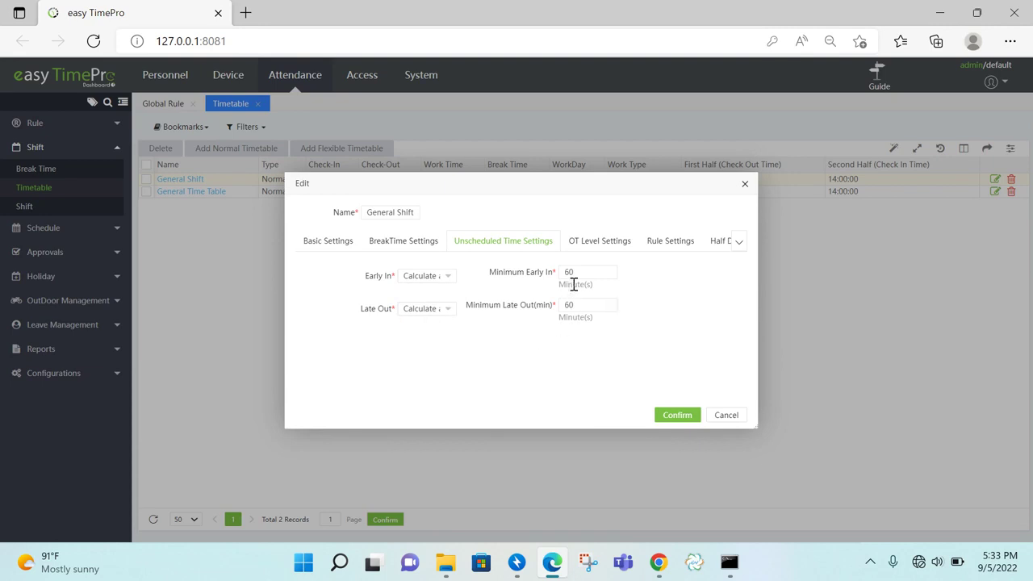
click(677, 415)
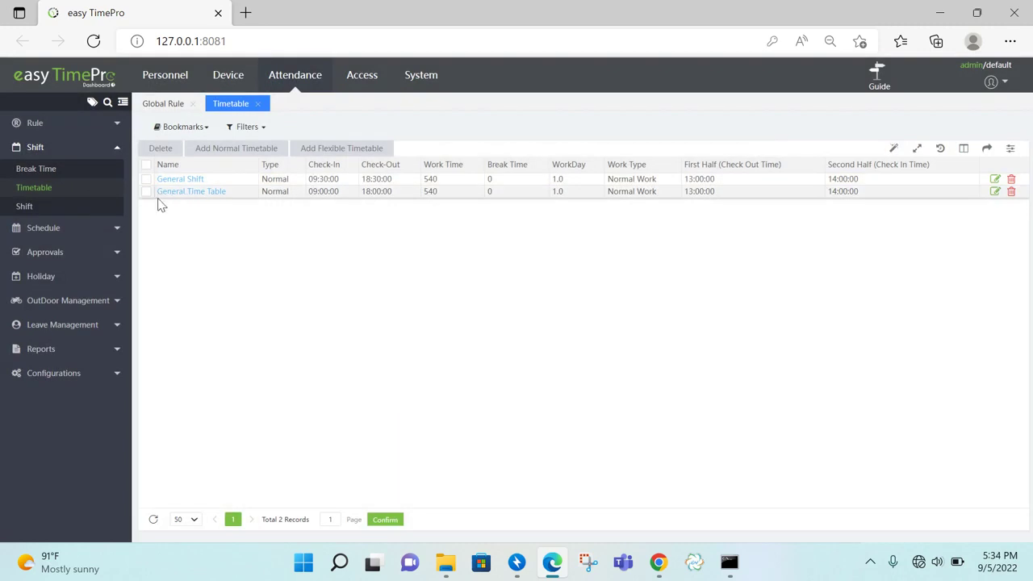
Create the weekly General shift with Sunday off and Monday–Saturday on the General Shift timetable
click(883, 90)
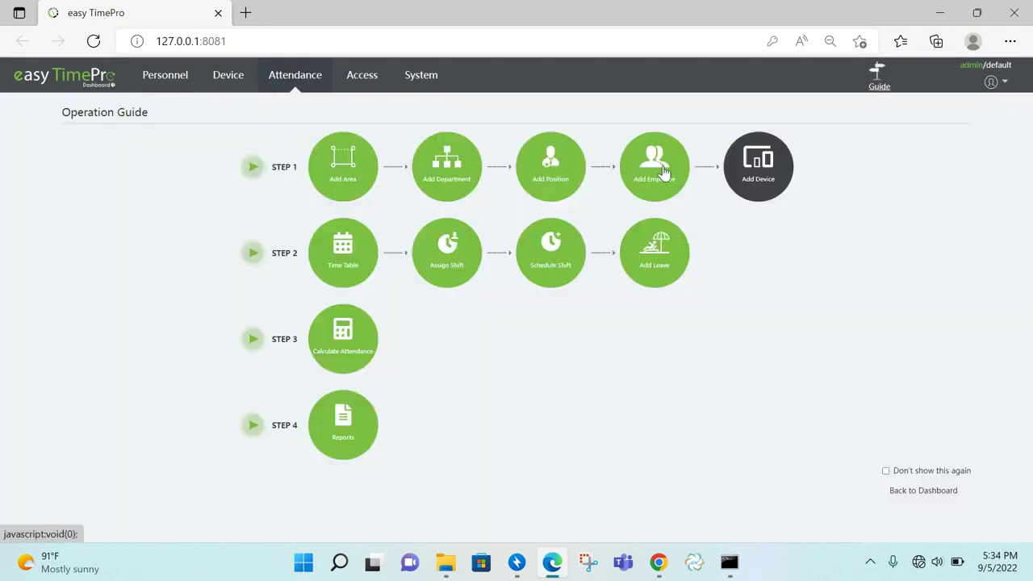
click(452, 269)
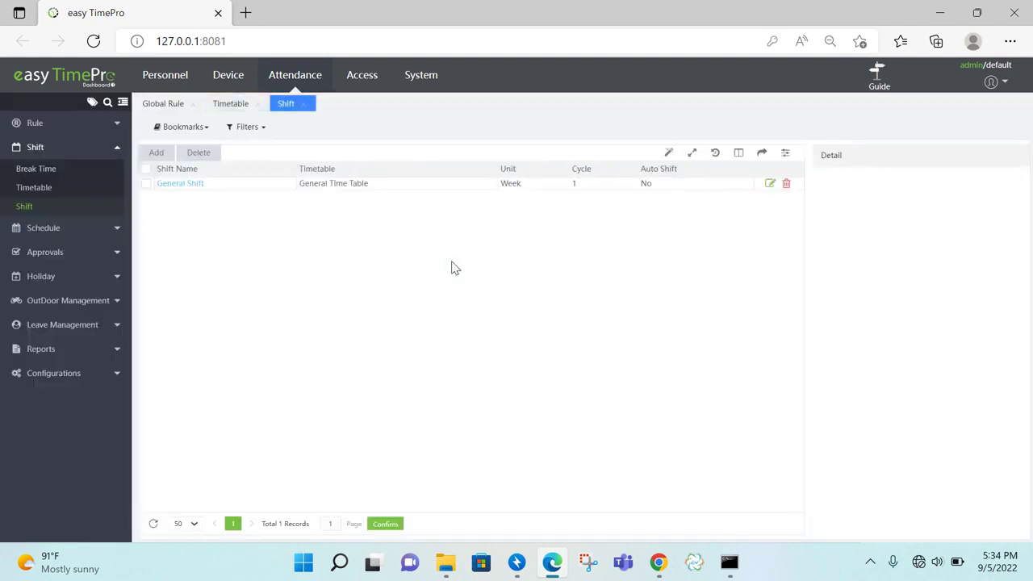
click(158, 152)
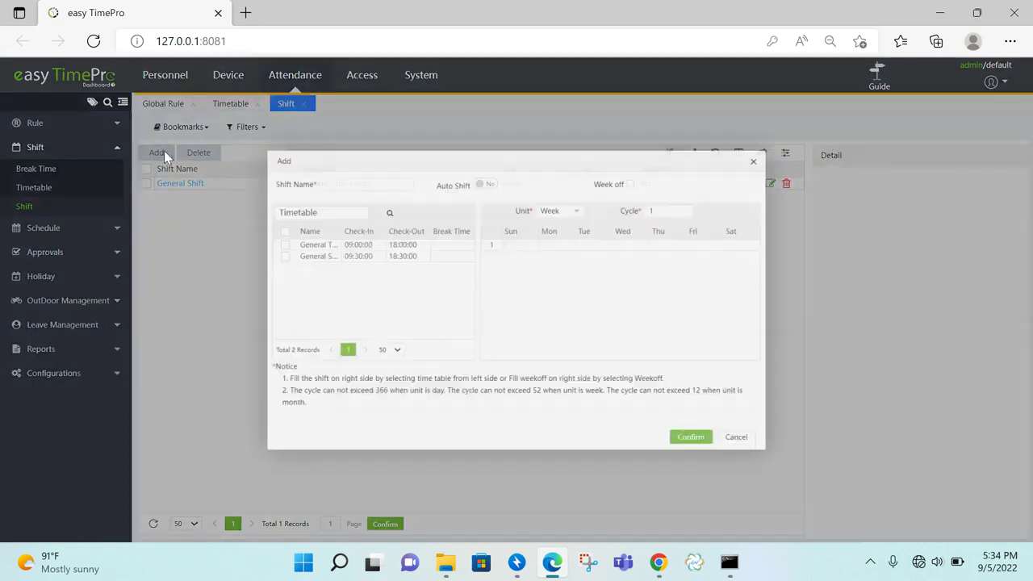
click(350, 175)
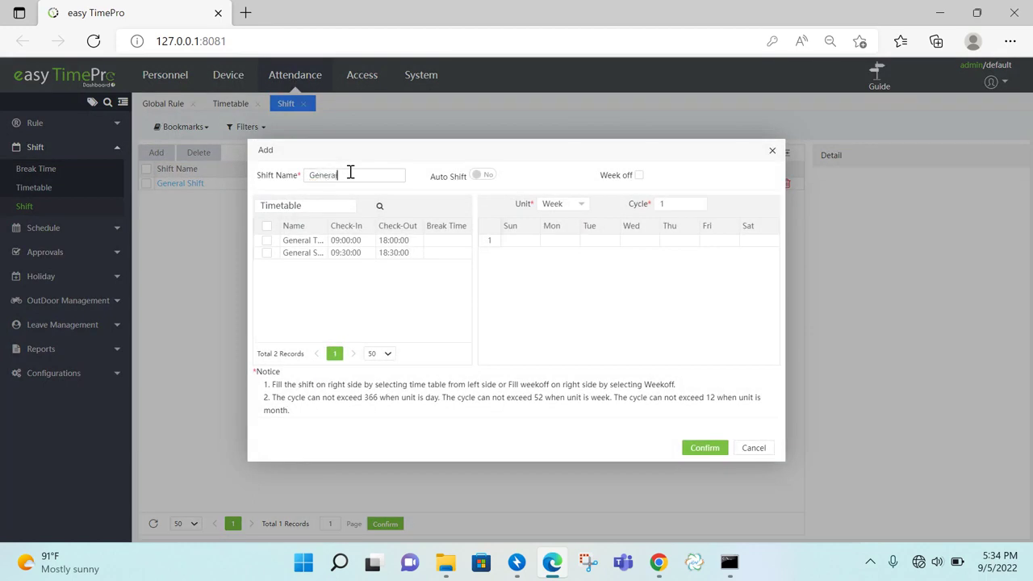
click(266, 254)
click(521, 242)
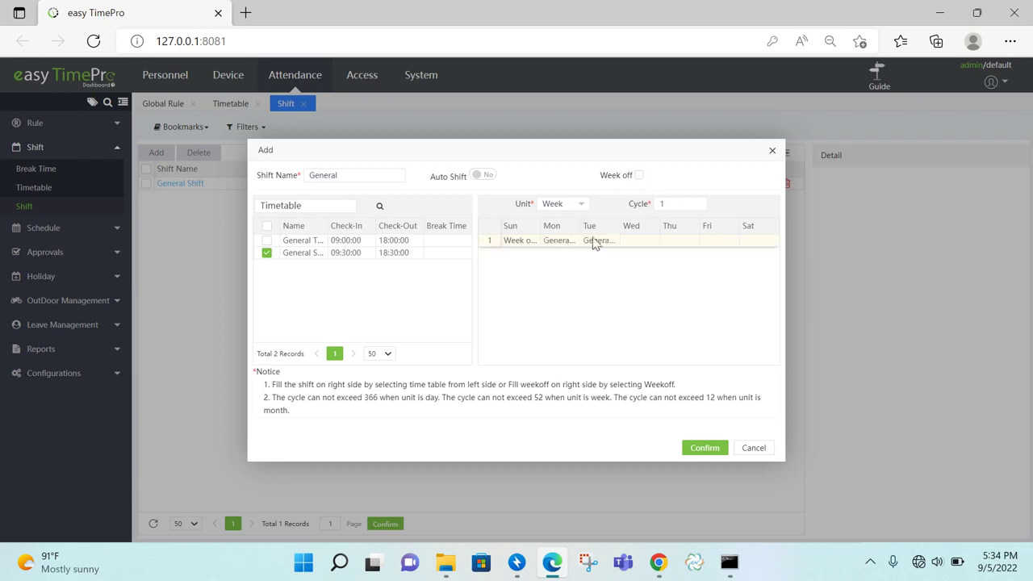
click(629, 239)
click(675, 243)
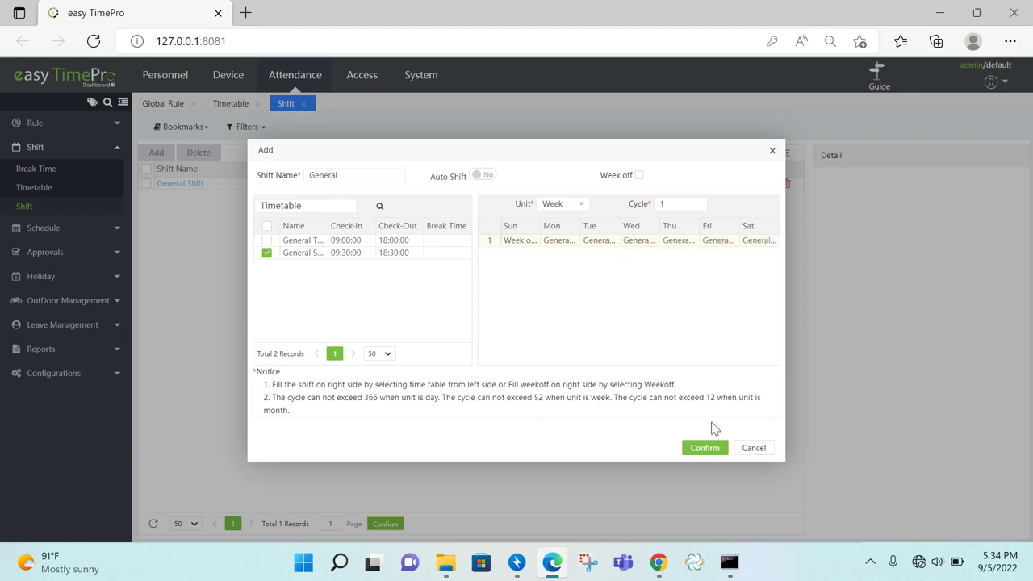
click(712, 448)
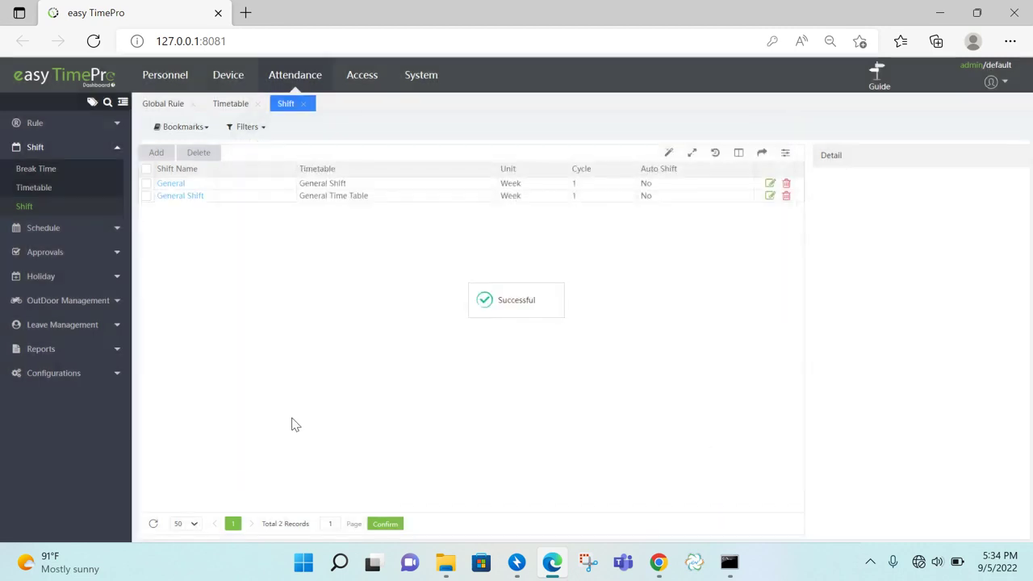
Assign all employees the General shift for 2022-09-01 to 2022-09-30, overwriting existing schedules
click(877, 93)
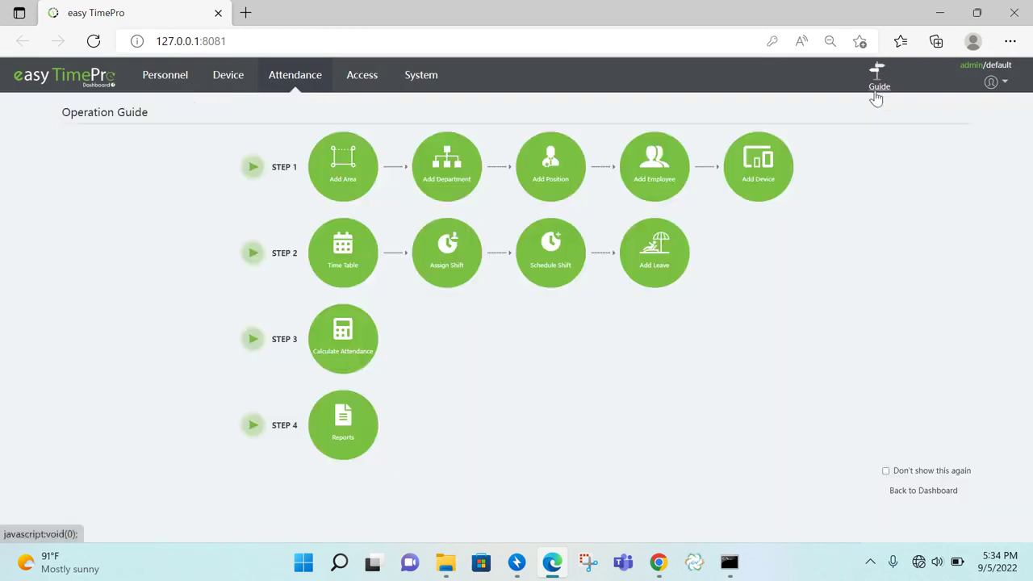
click(560, 279)
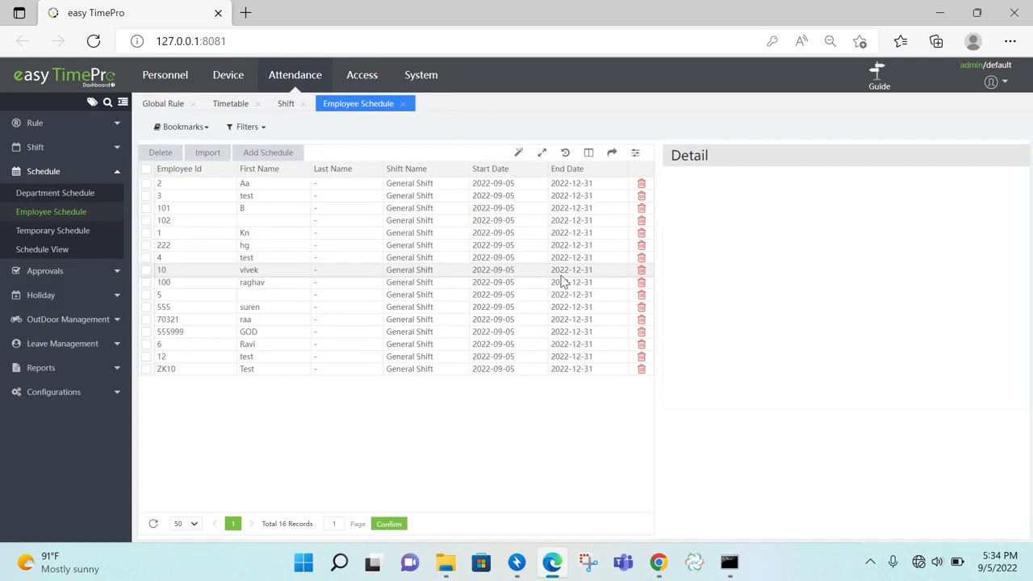
click(262, 158)
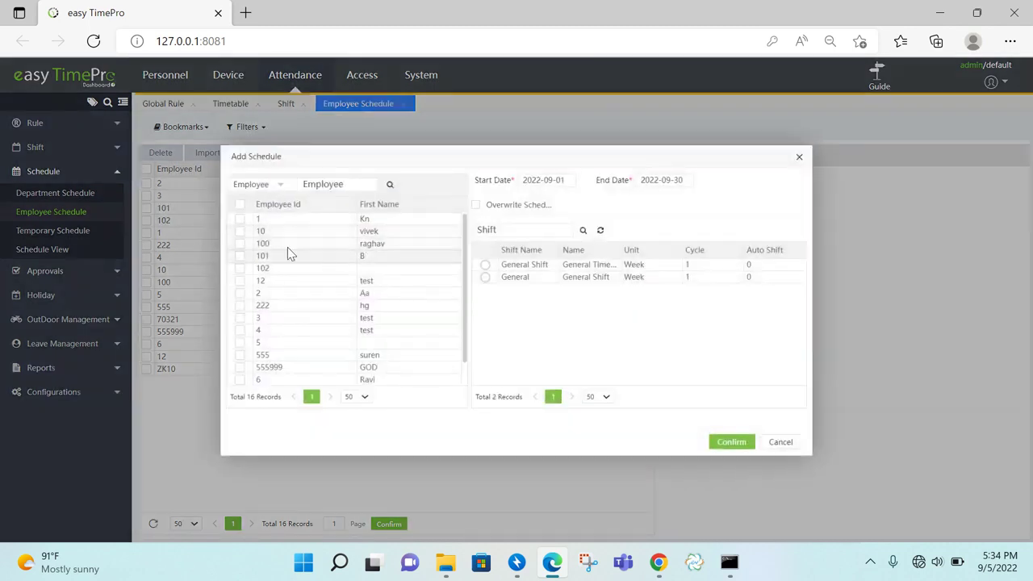
click(240, 204)
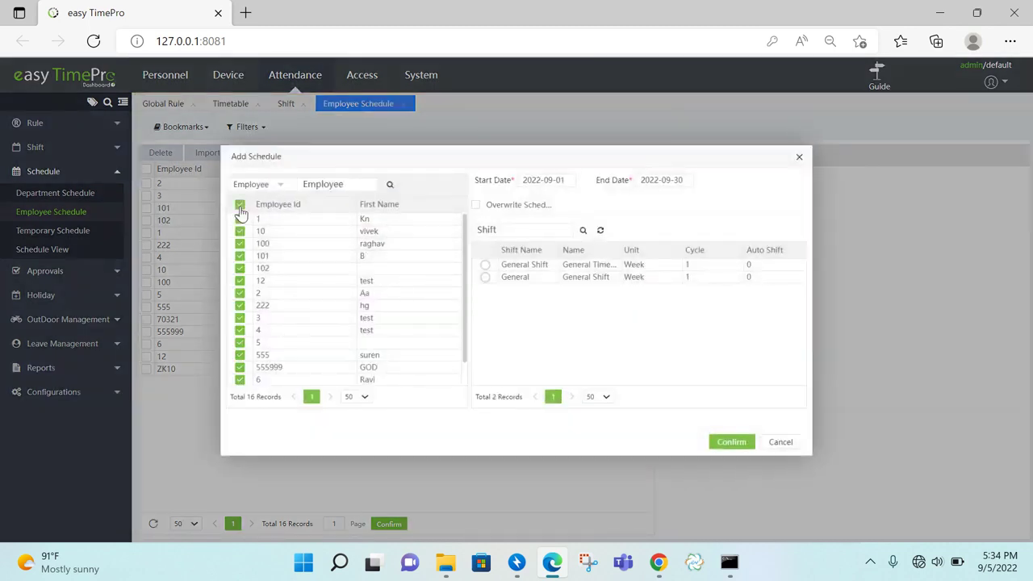
click(485, 277)
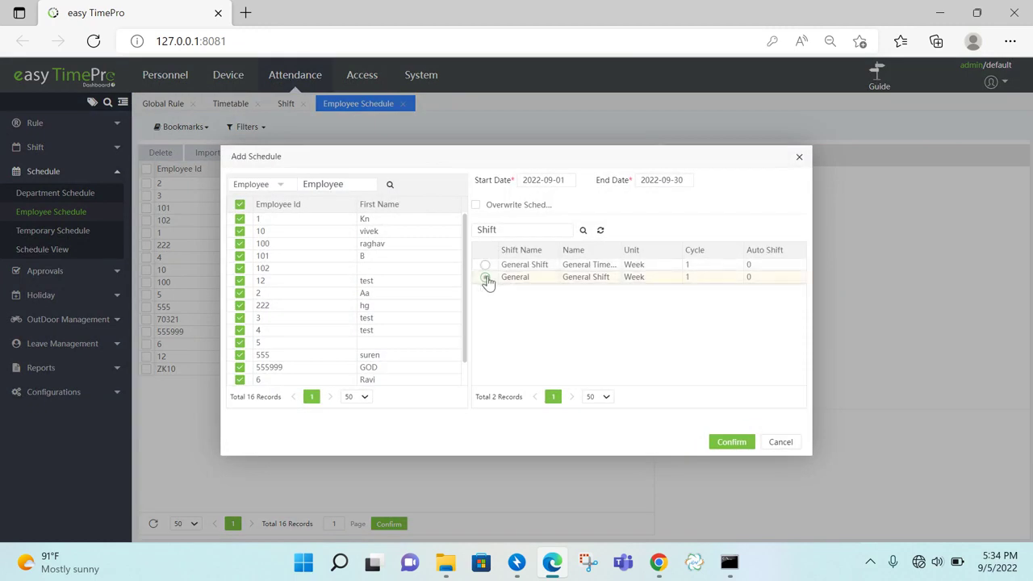
click(508, 207)
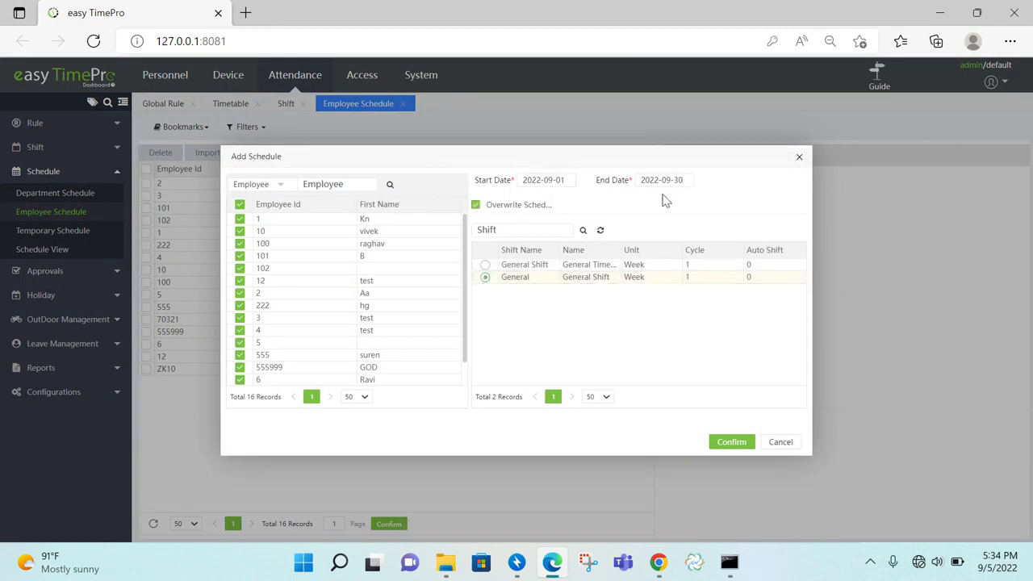
click(570, 180)
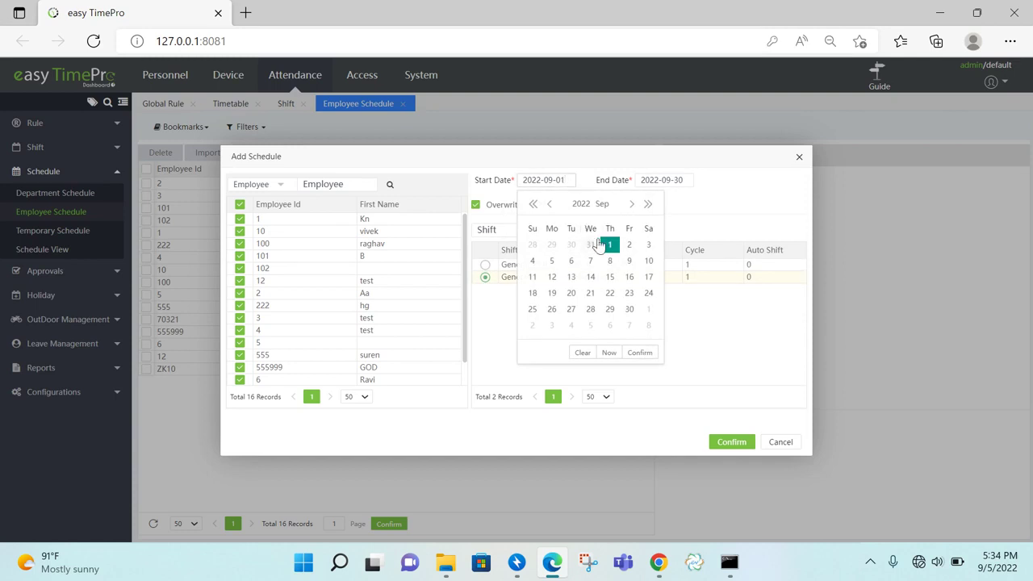
click(610, 245)
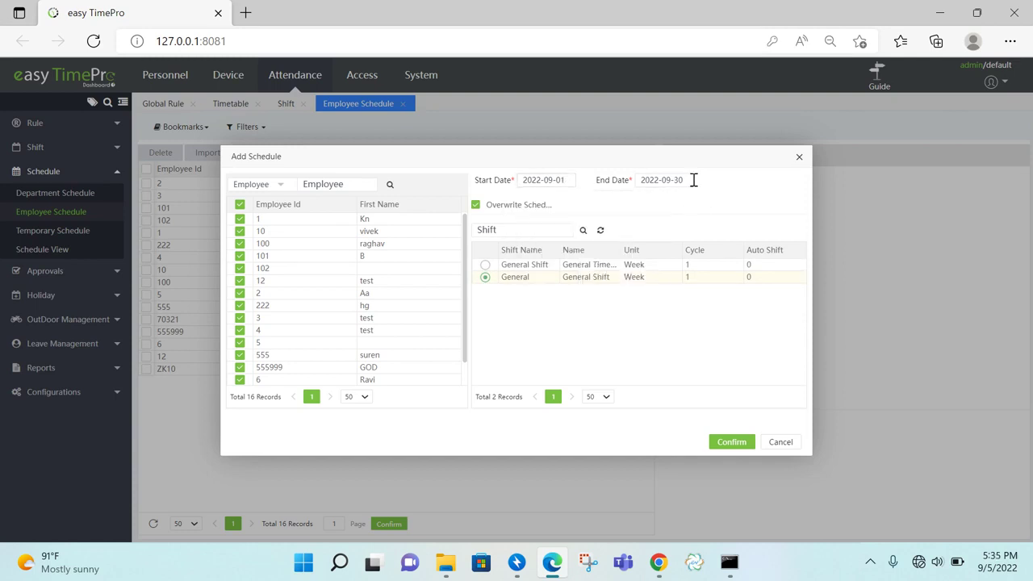
click(743, 442)
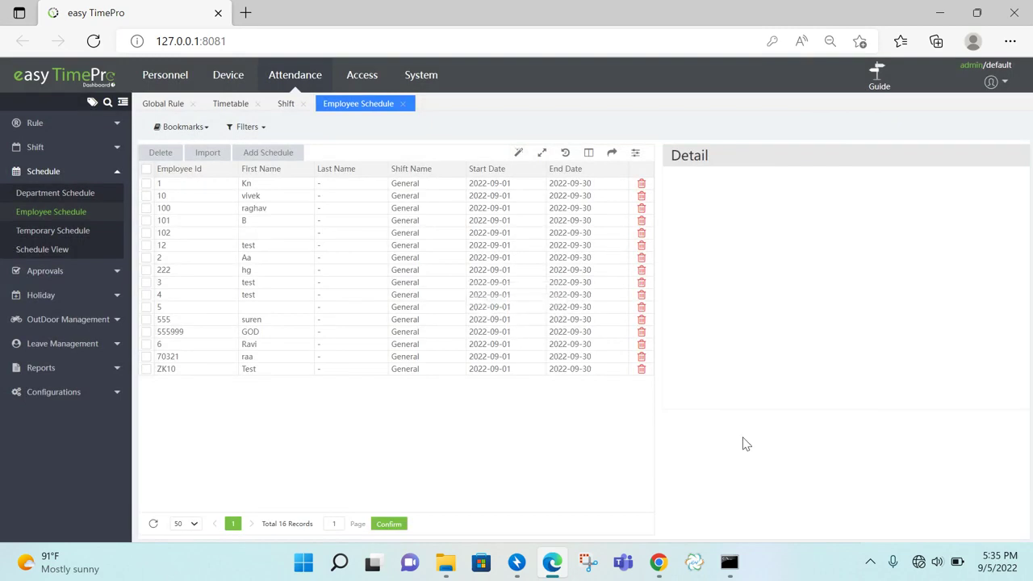
click(882, 90)
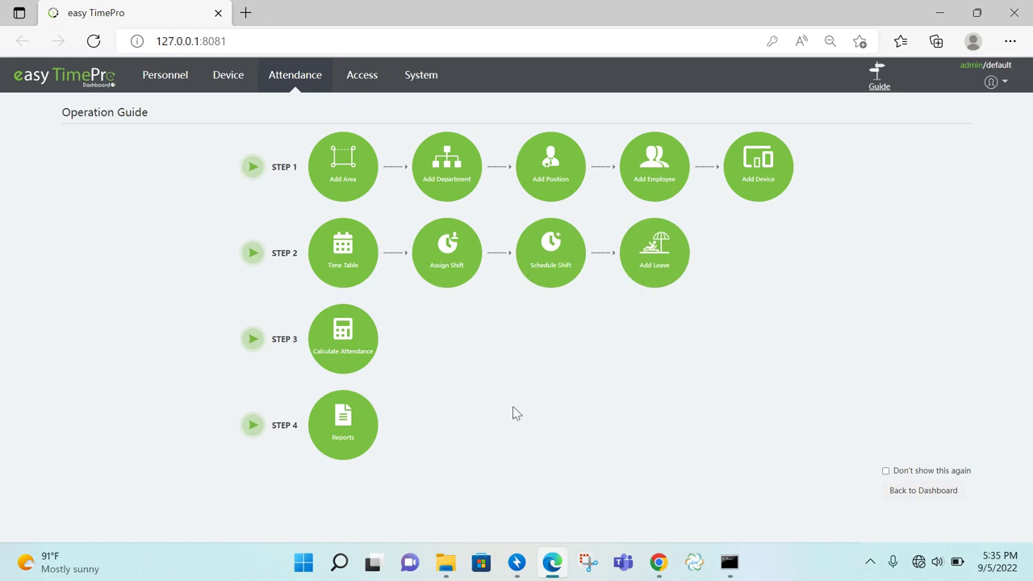
Select all 16 employees and calculate their attendance for 2022-09-01 to 2022-09-05
click(353, 358)
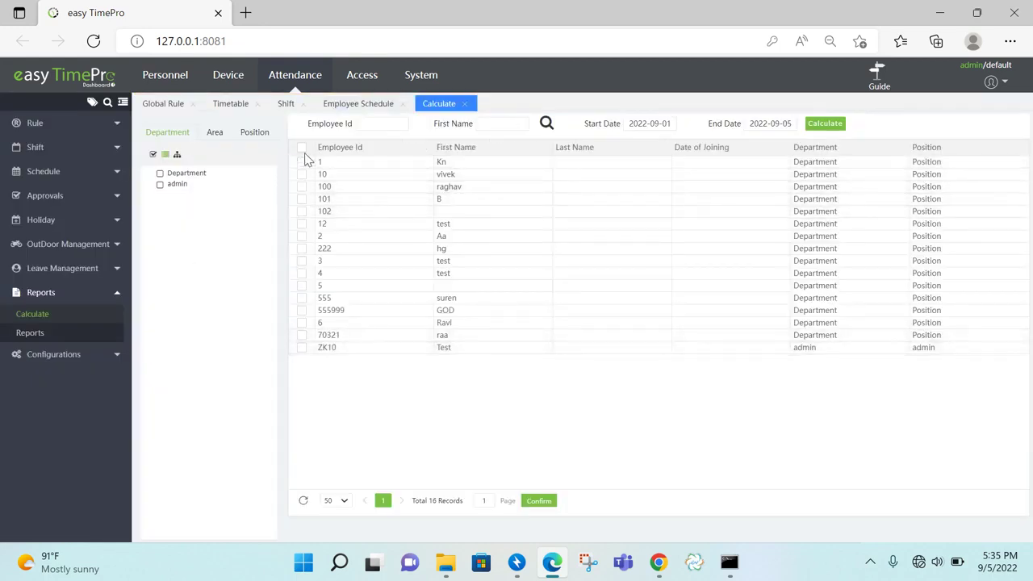
click(303, 150)
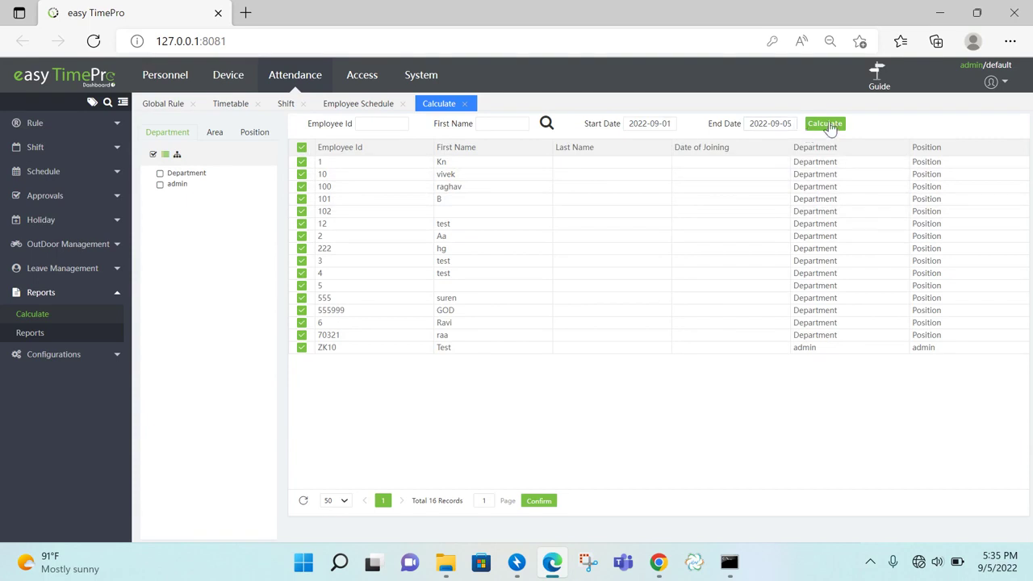
click(827, 124)
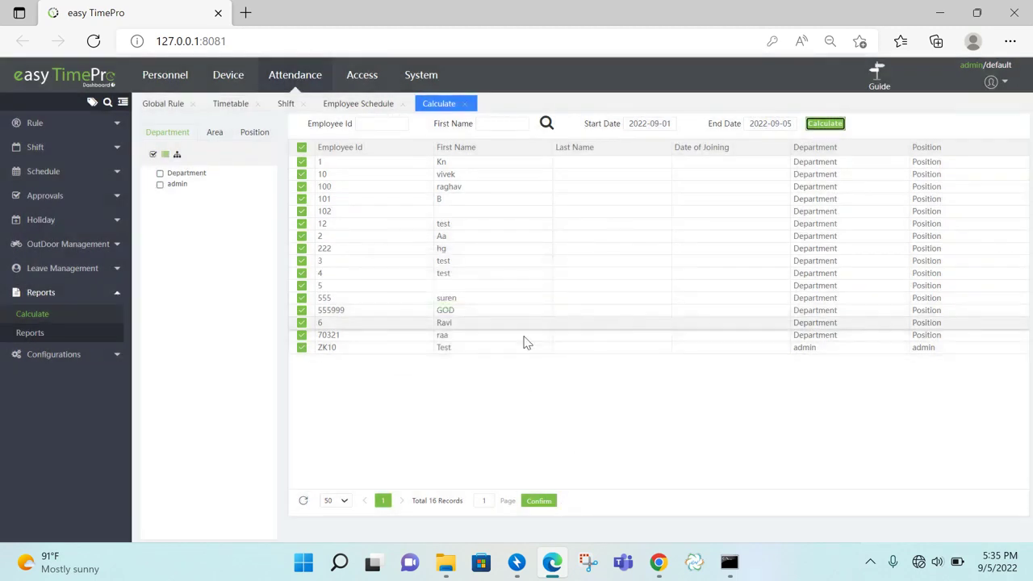
click(882, 97)
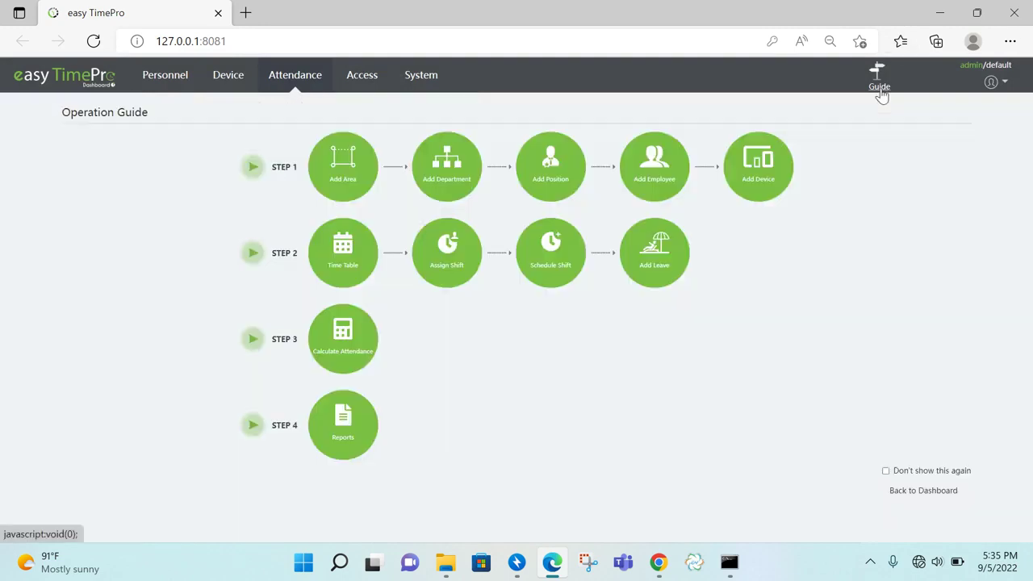
Open the Daily Attendance report, page through the records, and filter it to 2022-09-05
click(360, 436)
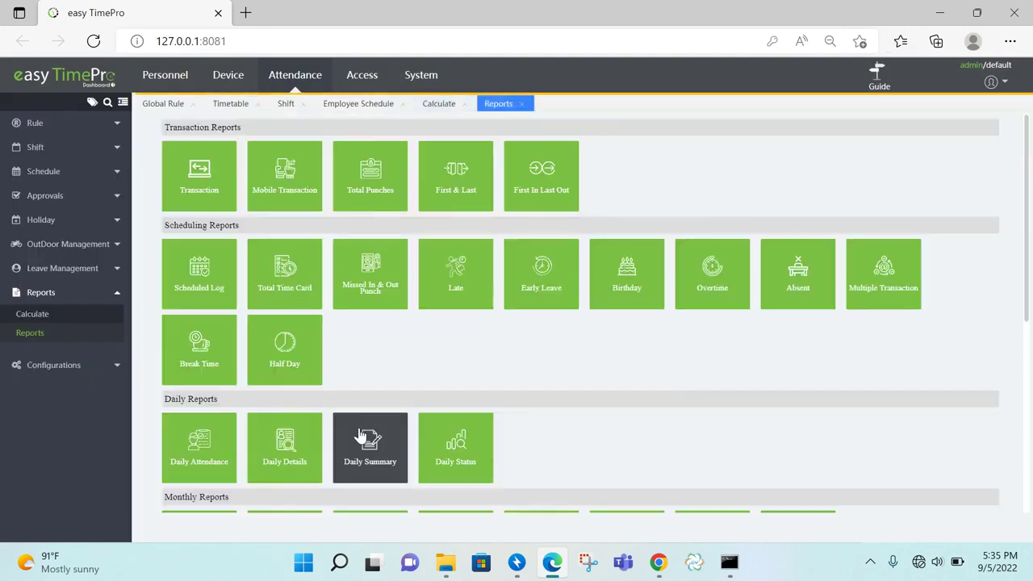
drag(1029, 218, 1030, 276)
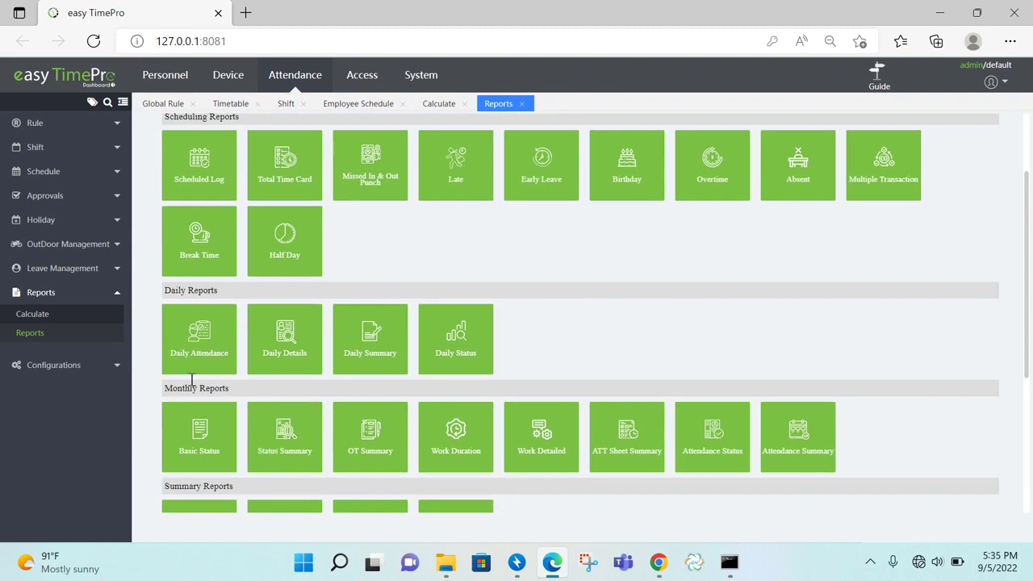
click(192, 349)
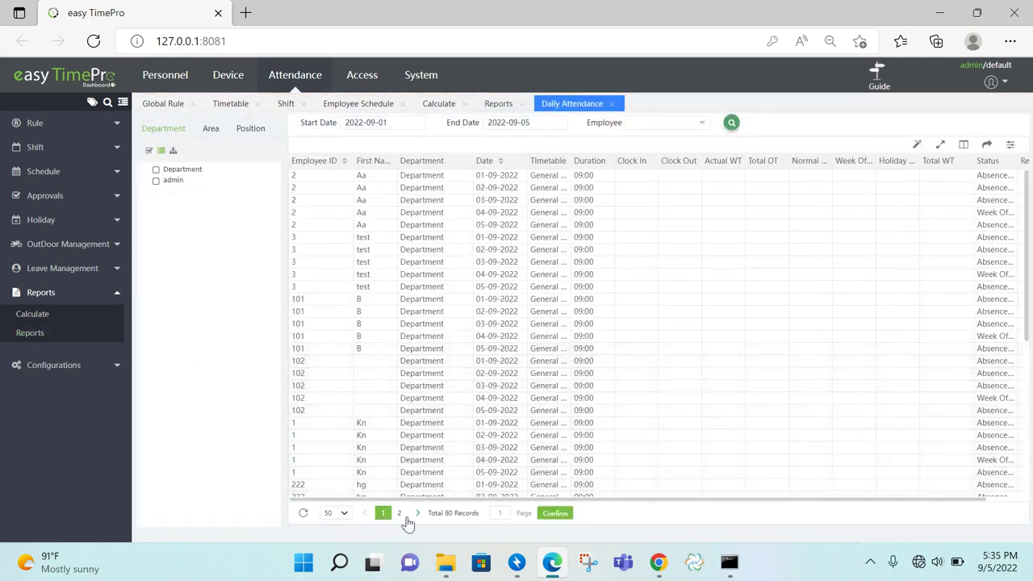
click(400, 514)
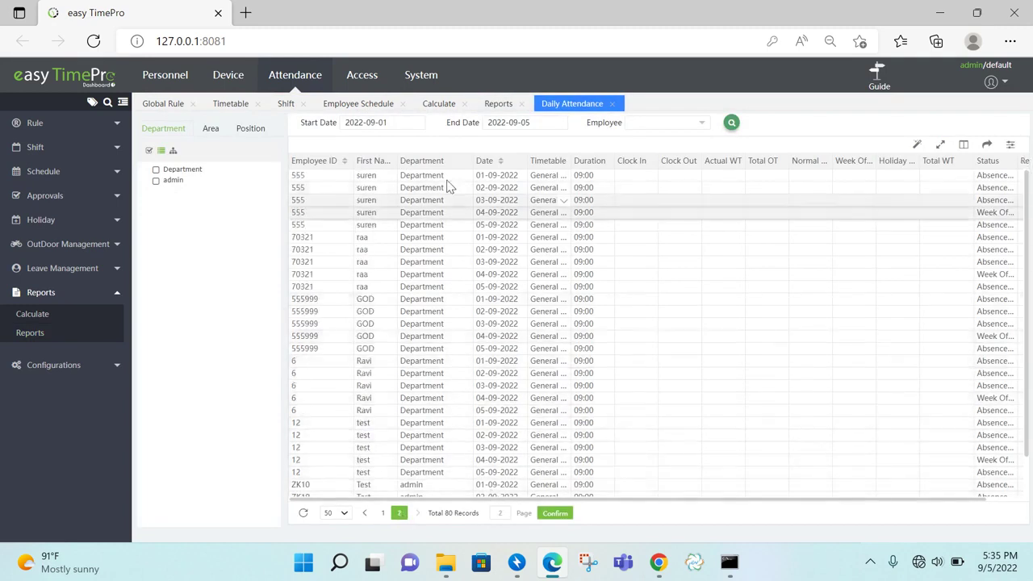
click(406, 122)
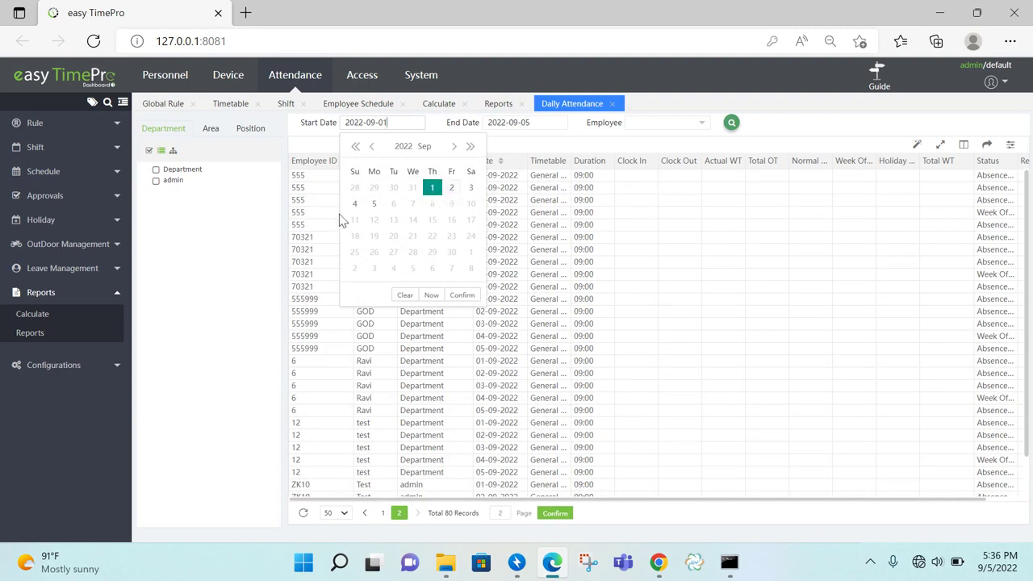
click(375, 204)
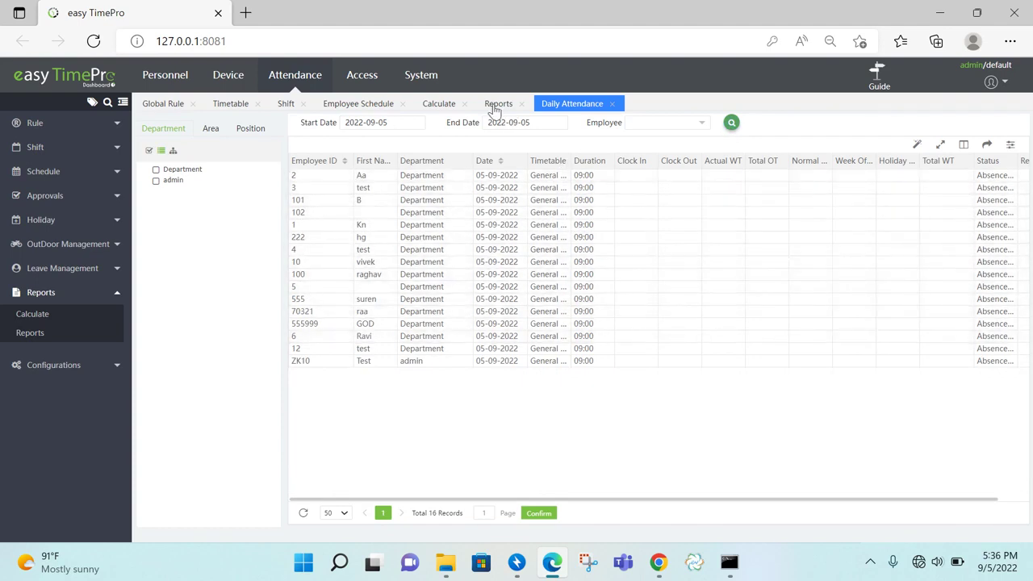
click(879, 76)
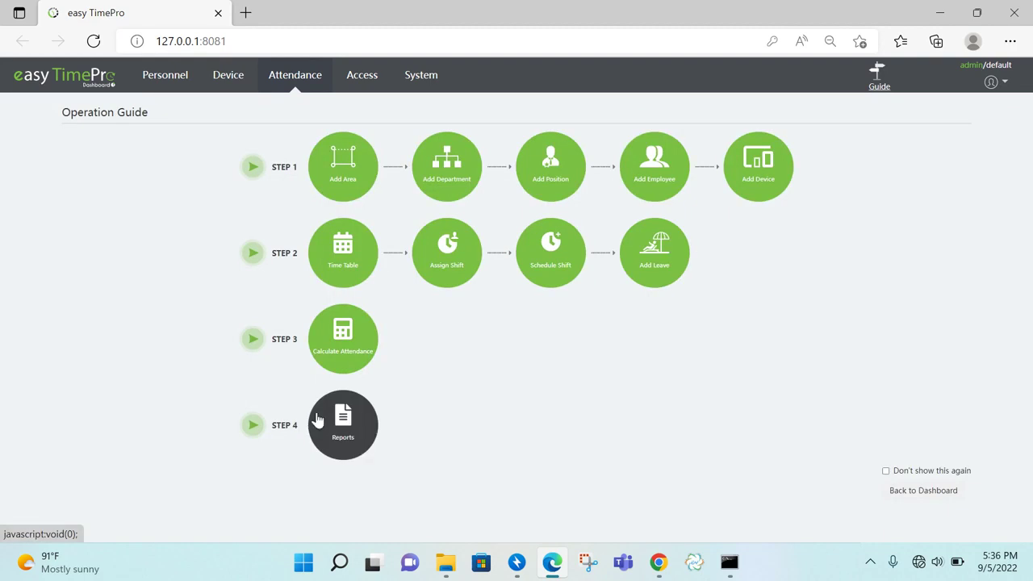
Open the Attendance Summary report under Monthly Reports for 2022-09-01 to 2022-09-05
click(335, 432)
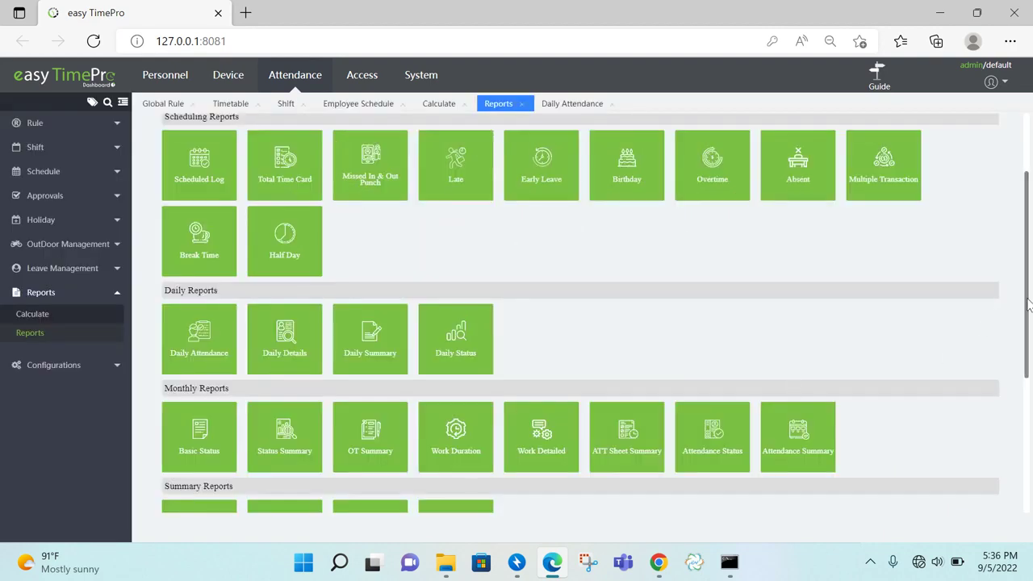
scroll(1024, 305, down, 3)
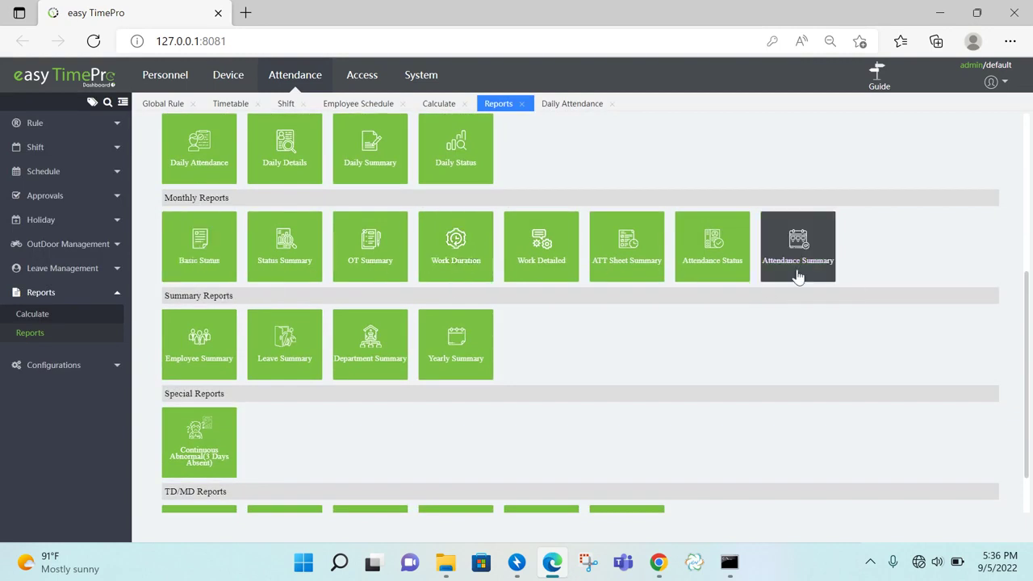
click(798, 275)
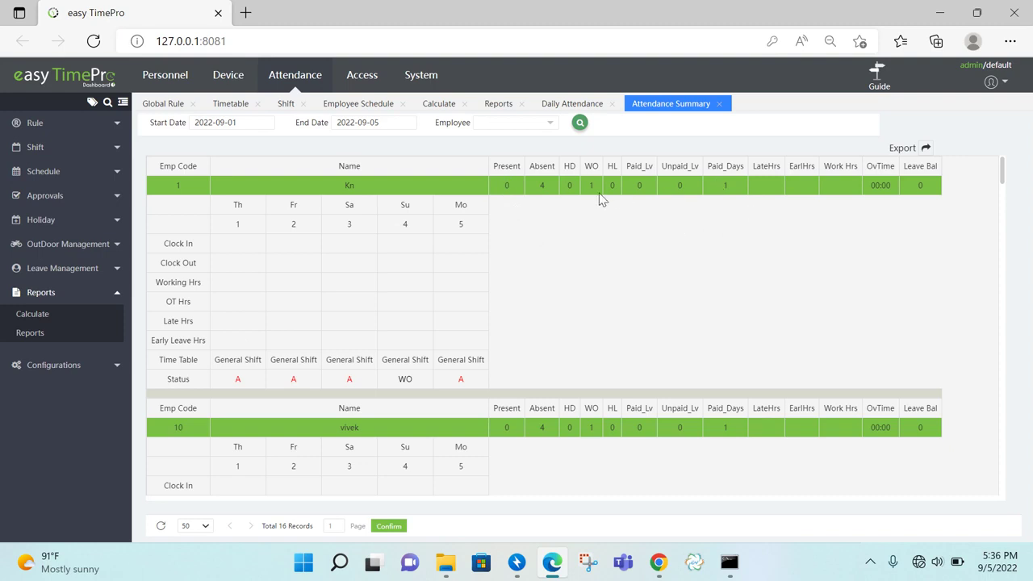
Check the export formats for the Attendance Summary and Daily Attendance reports, then bring up EV Capture
click(926, 148)
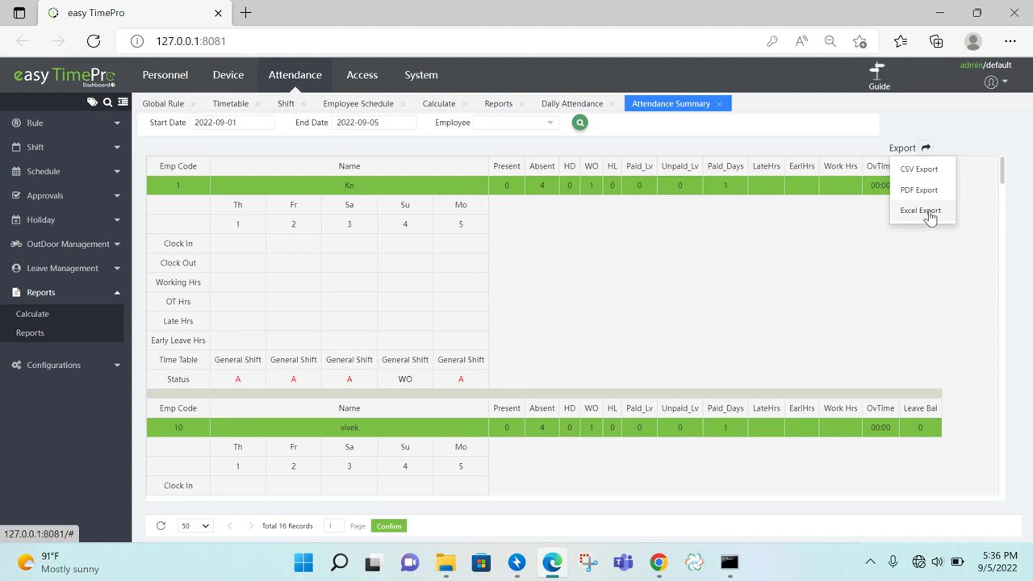
click(583, 104)
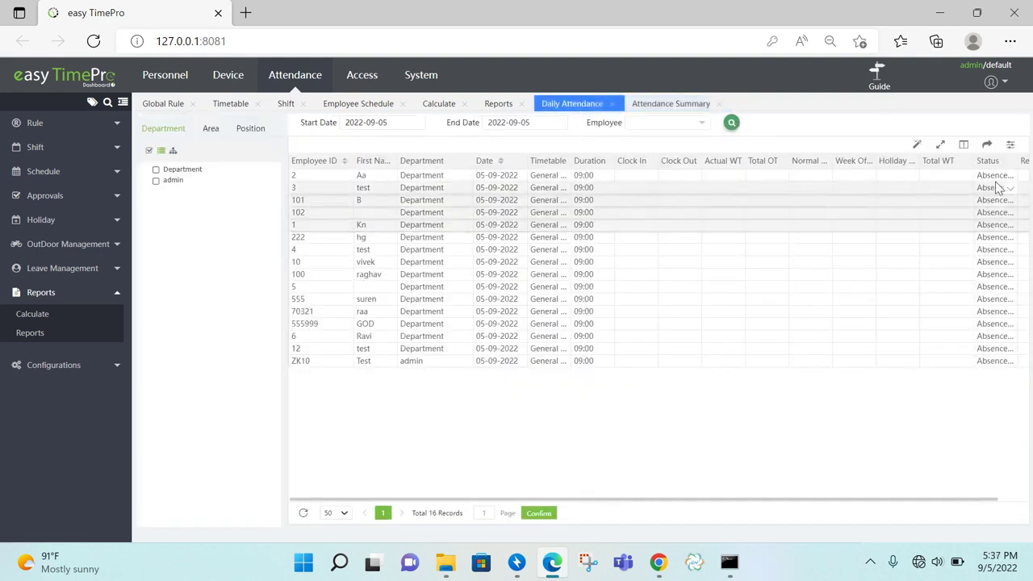
click(993, 148)
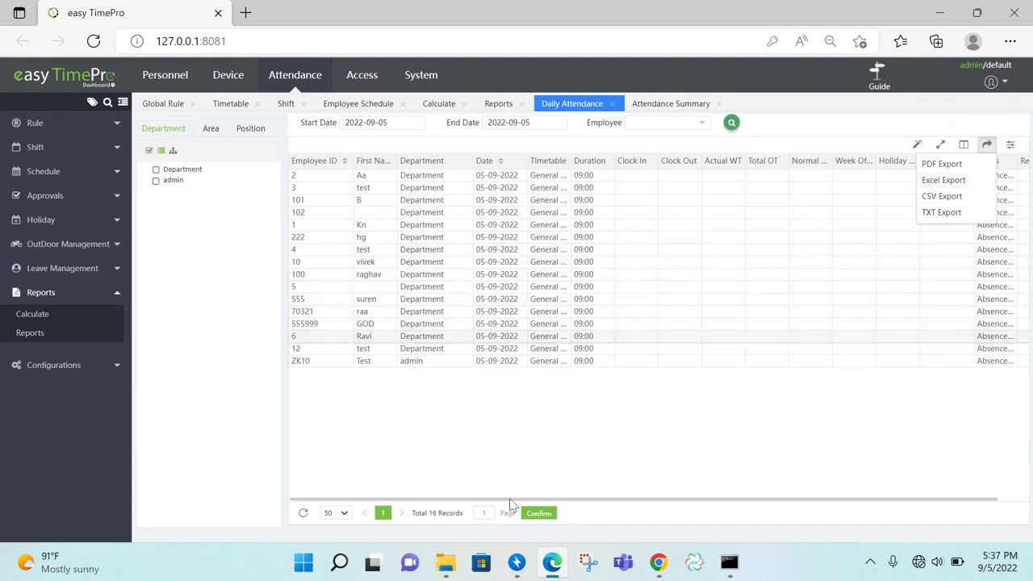
click(693, 565)
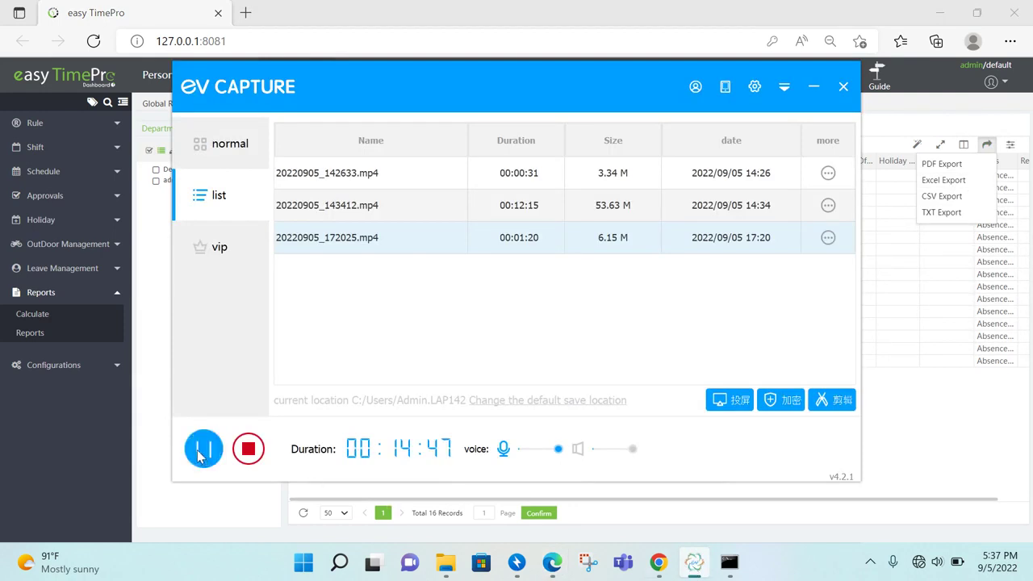